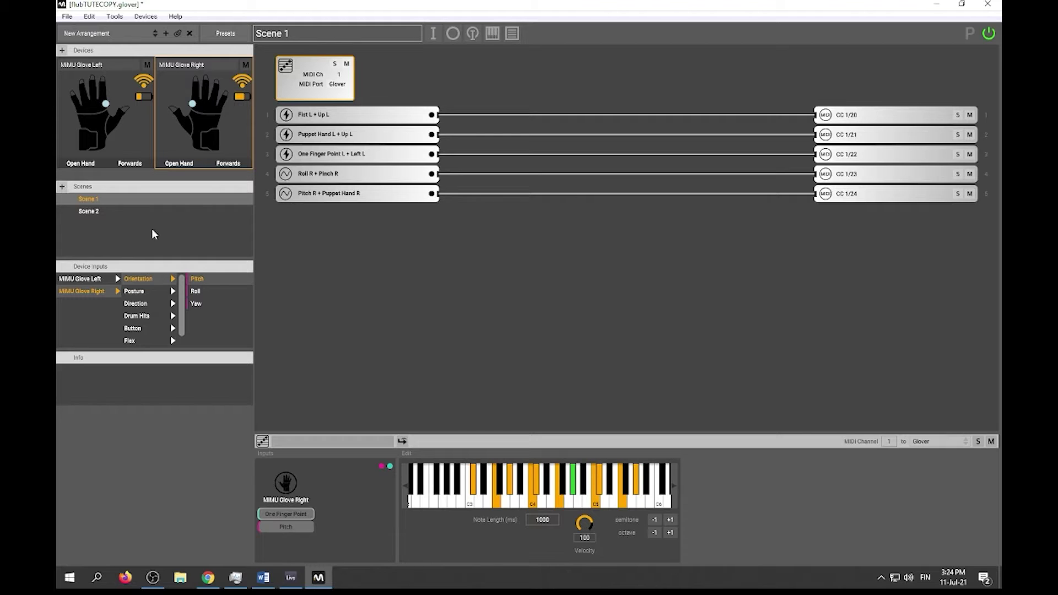
Step: Open the still-empty Scene 2 from the Scenes list
click(89, 212)
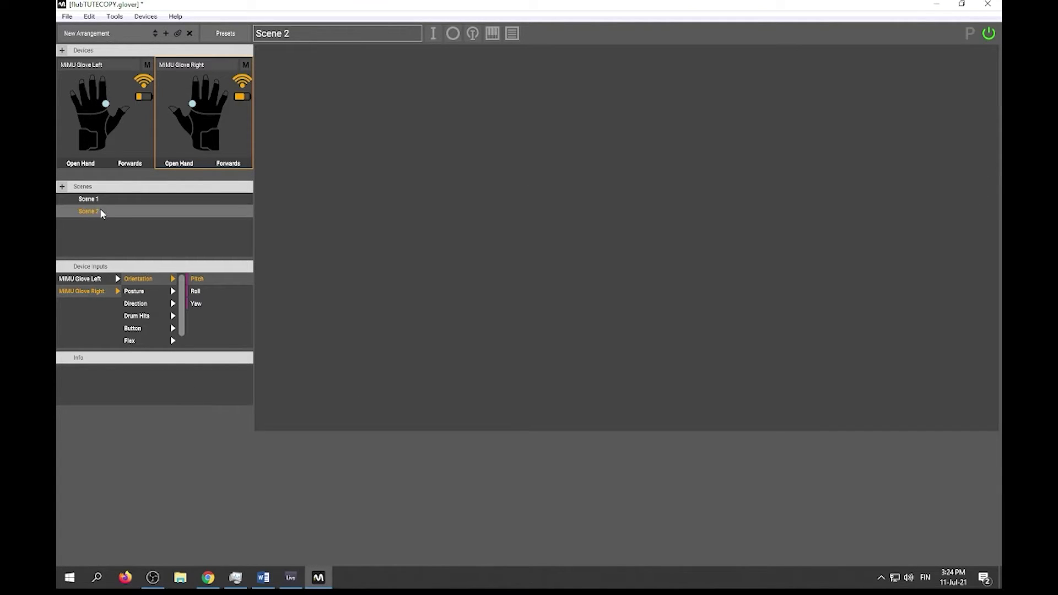
Step: Flip between Scene 1 and Scene 2, ending on Scene 1's five mappings
click(97, 199)
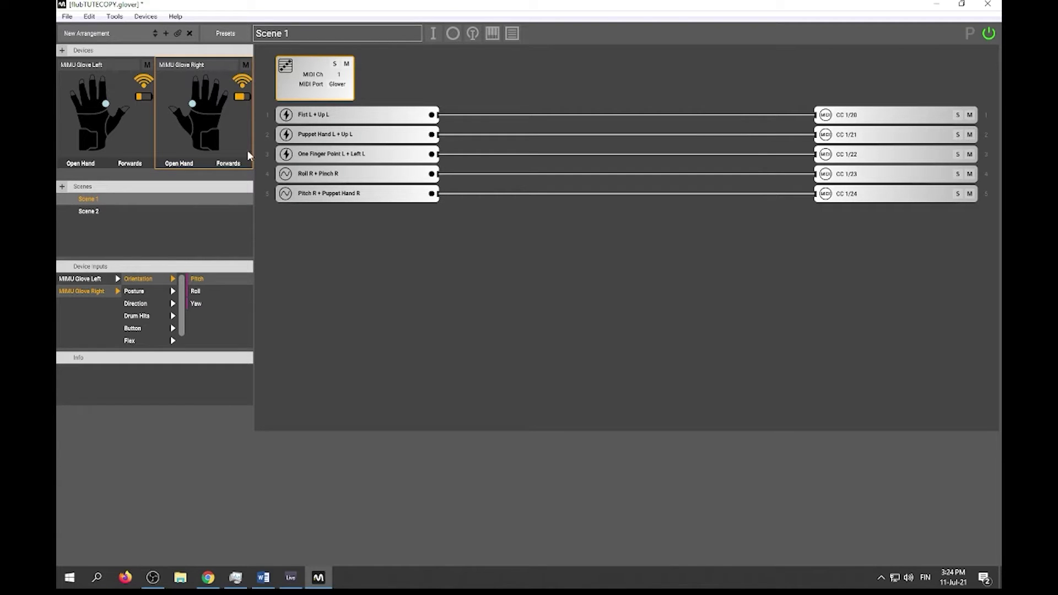
click(91, 212)
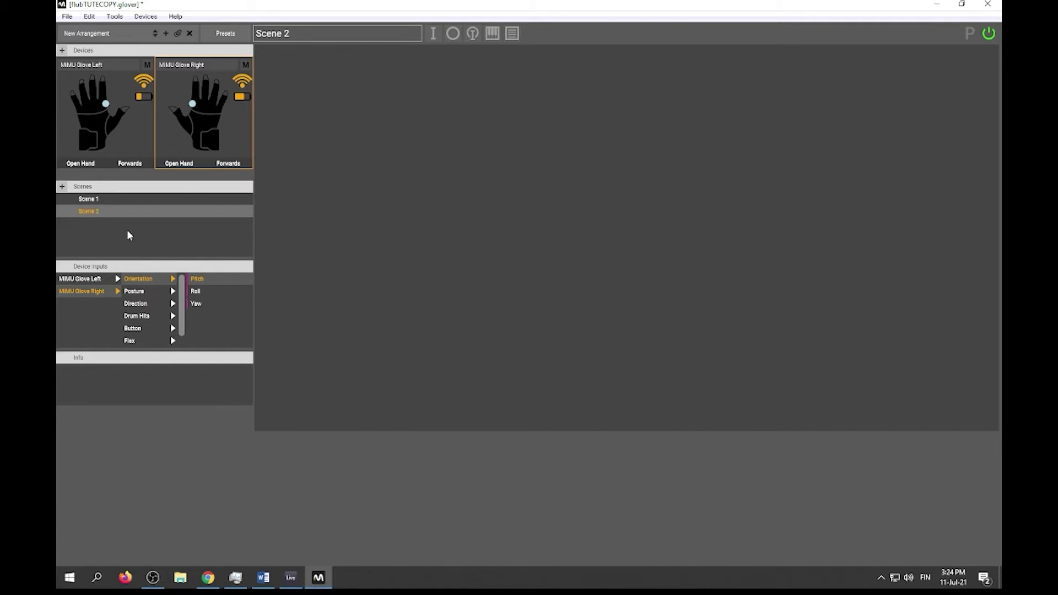
click(89, 200)
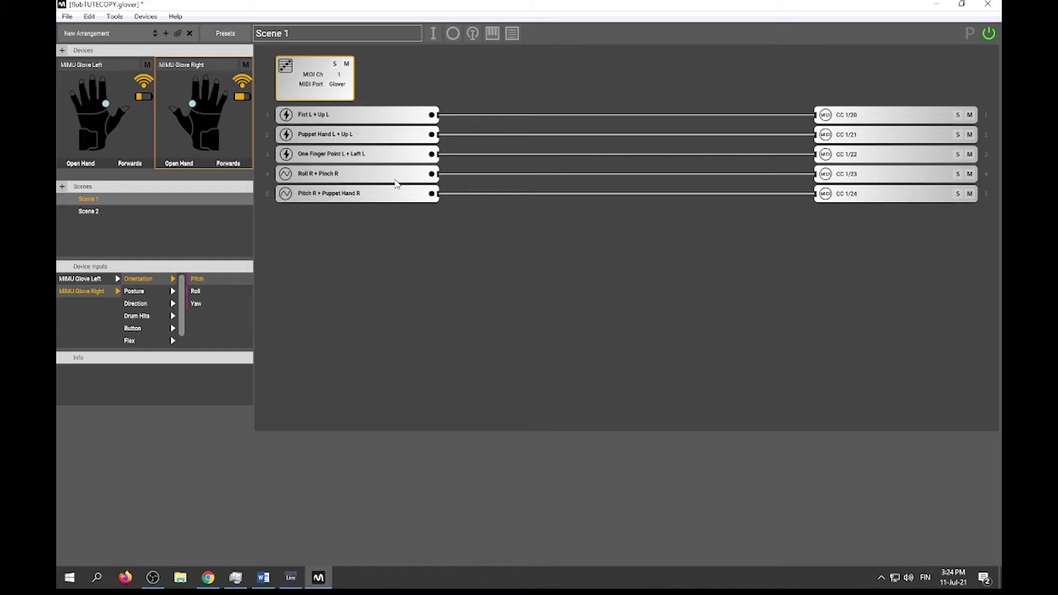
Step: Map left Wrist Flick plus Down to a Scene Switch output targeting Scene 2
click(434, 34)
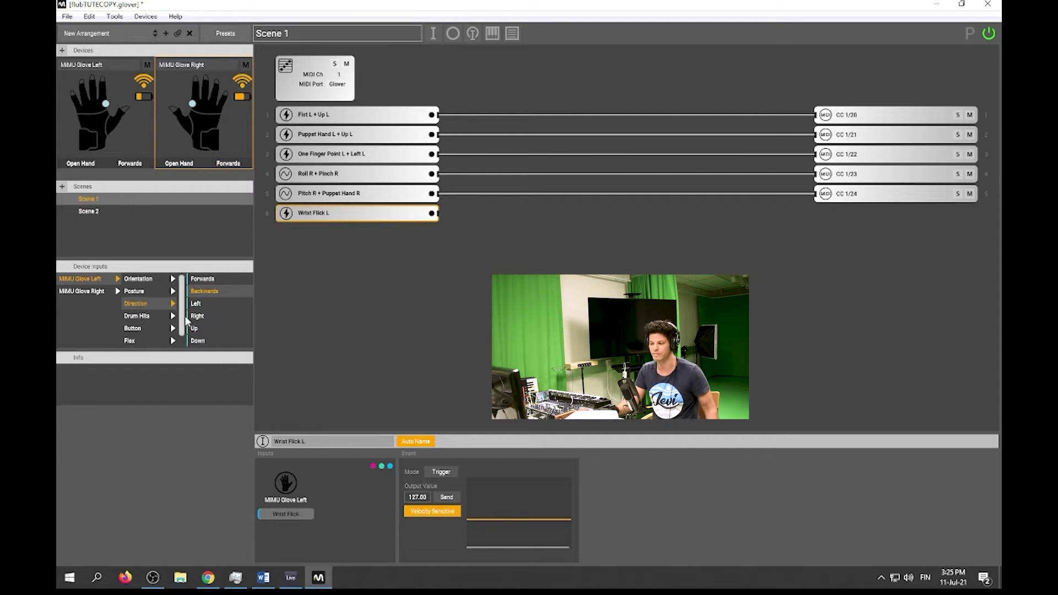
drag(201, 339, 297, 531)
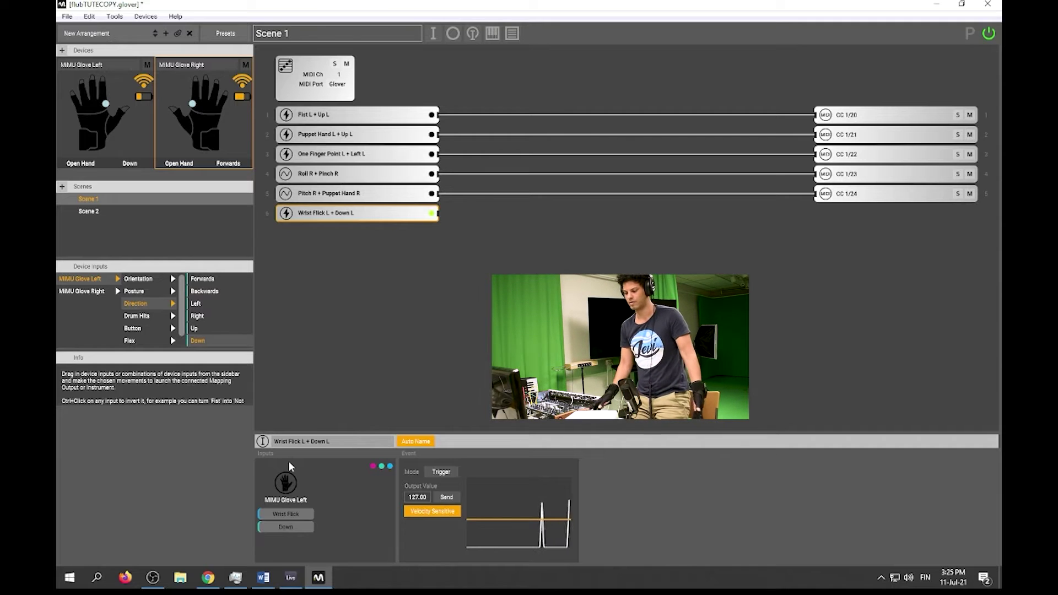
click(453, 33)
drag(442, 213, 846, 220)
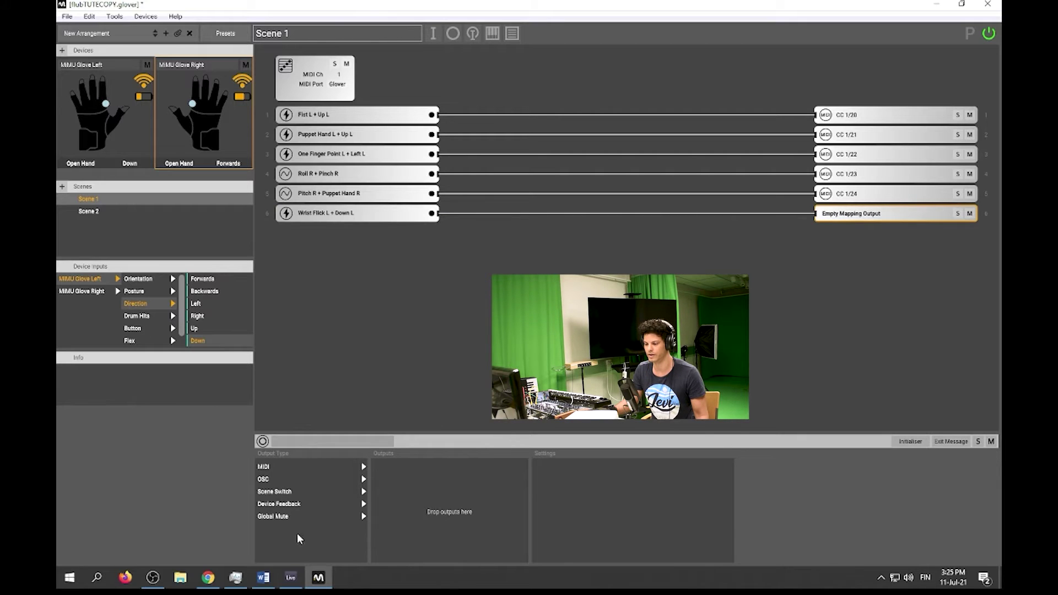
drag(280, 494, 455, 510)
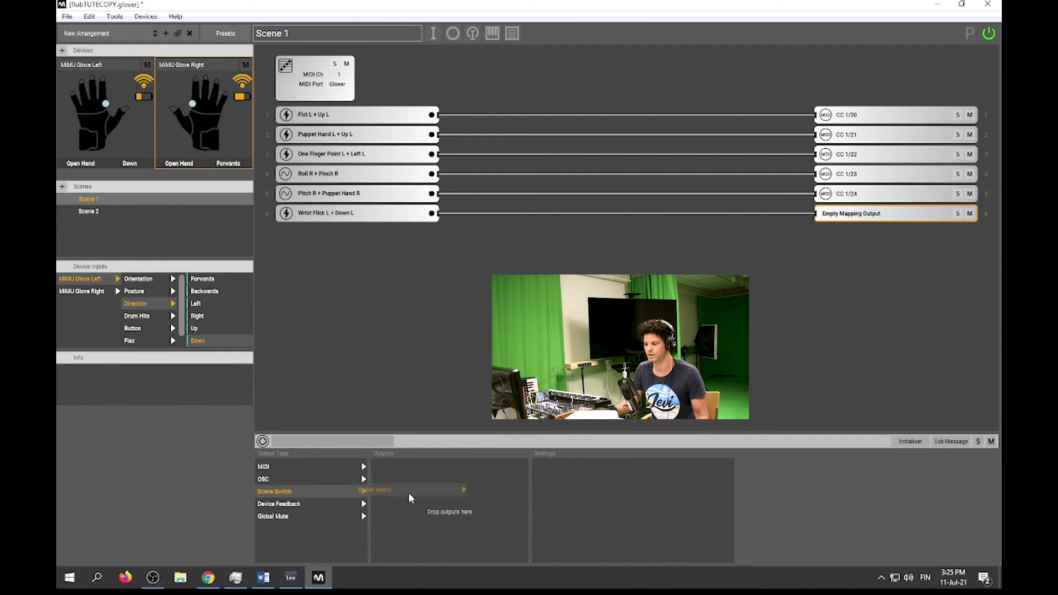
click(642, 499)
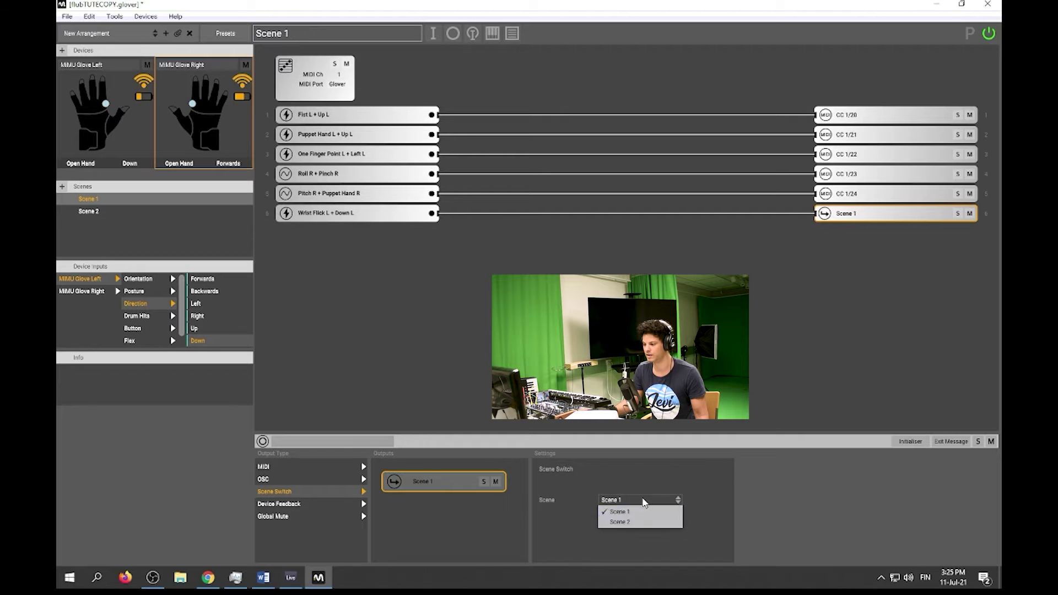
click(634, 524)
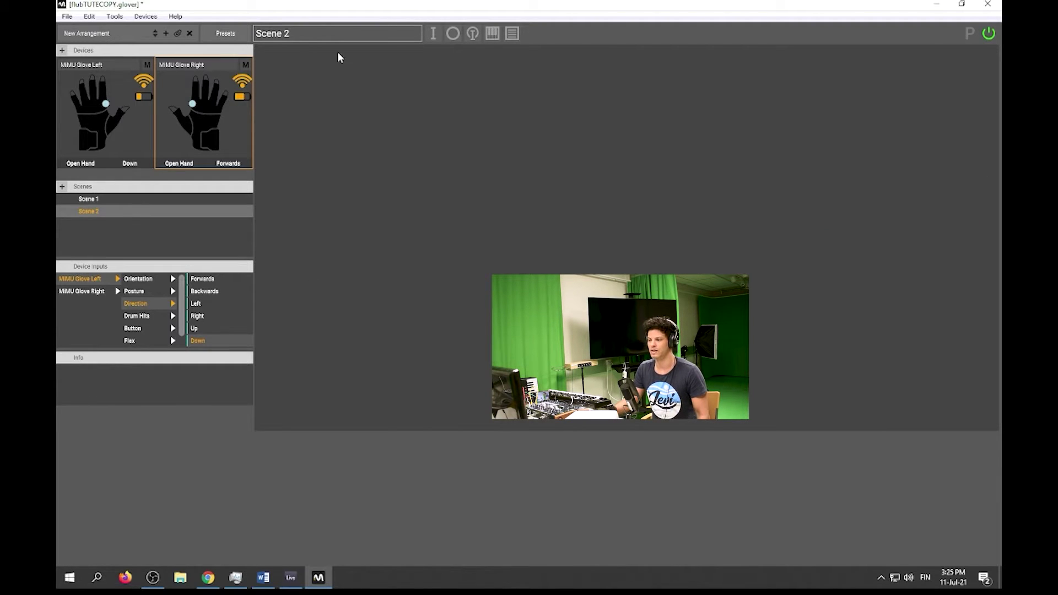
Step: Add a Scene 2 mapping input combining left Pinch, Down and Wrist Flick
click(435, 33)
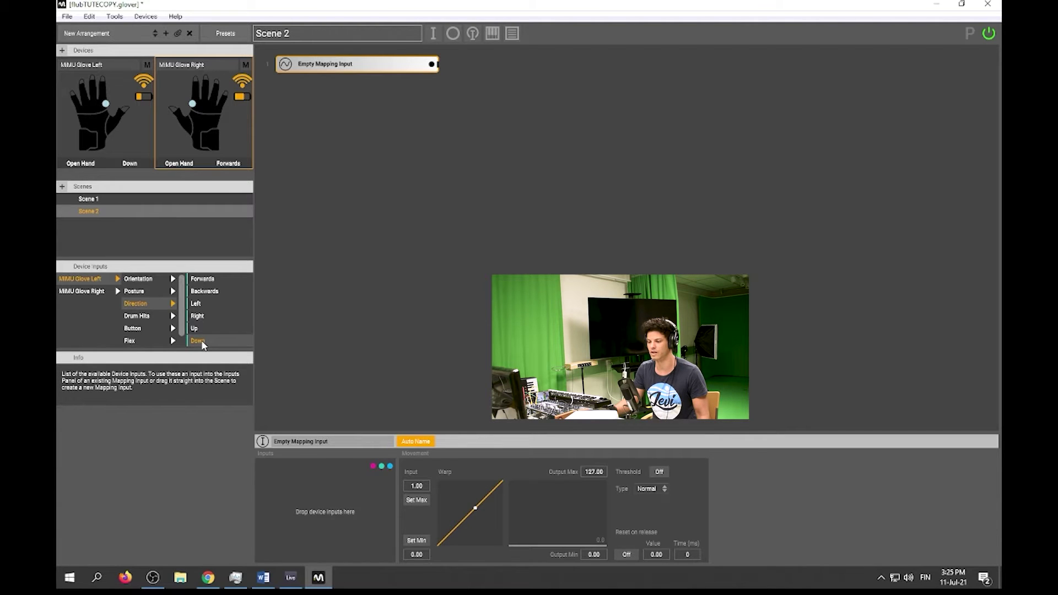
click(358, 216)
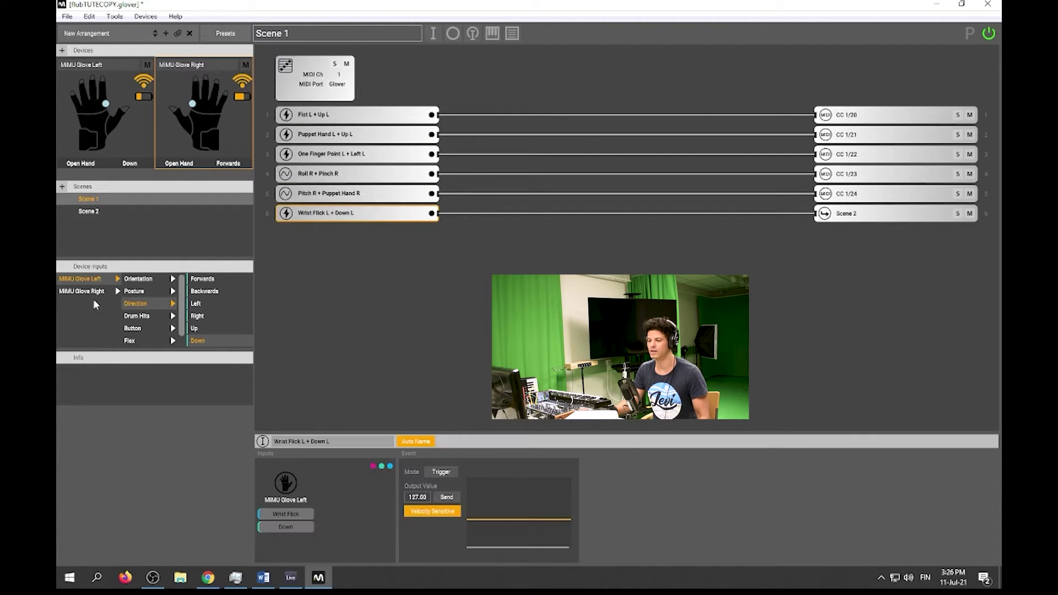
click(140, 292)
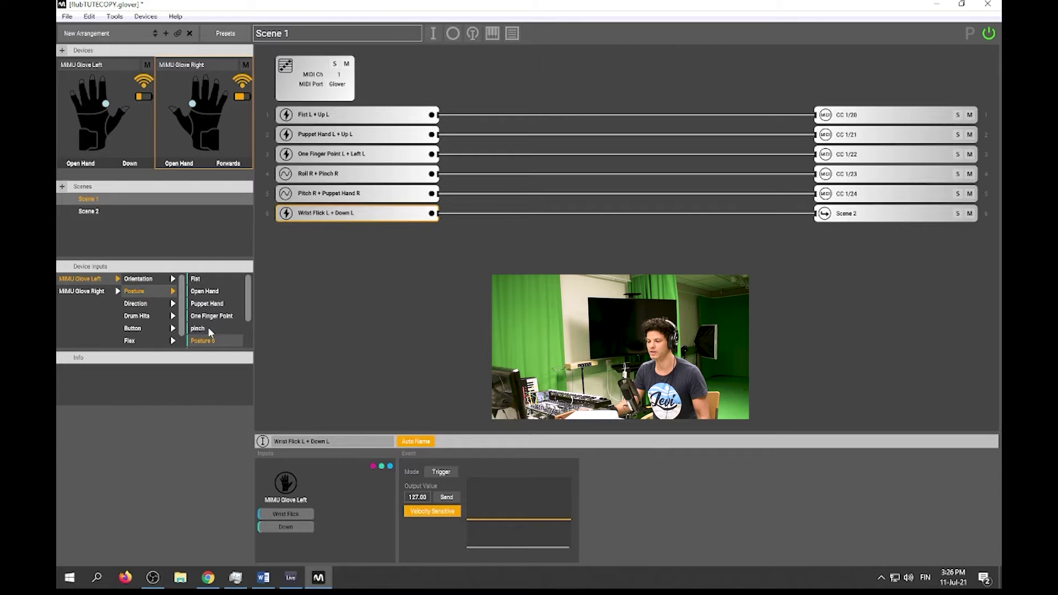
drag(206, 325, 301, 536)
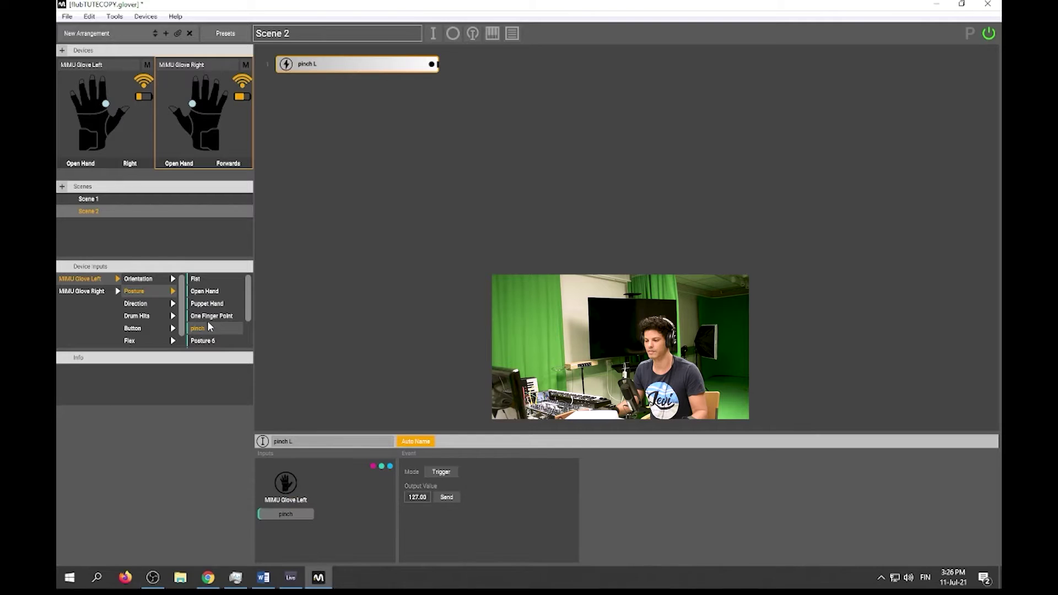
click(143, 305)
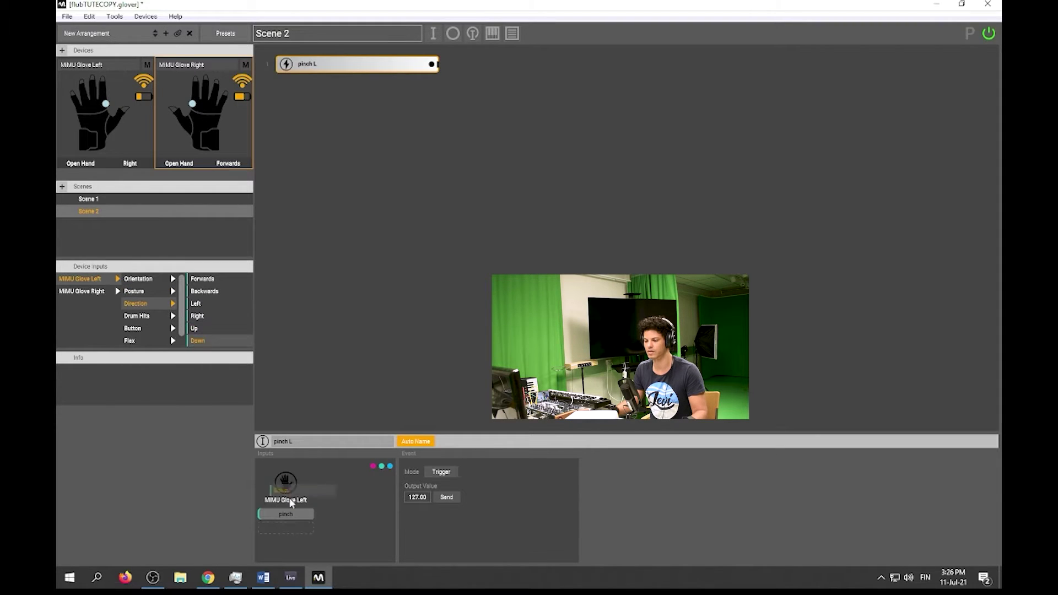
drag(203, 347, 281, 506)
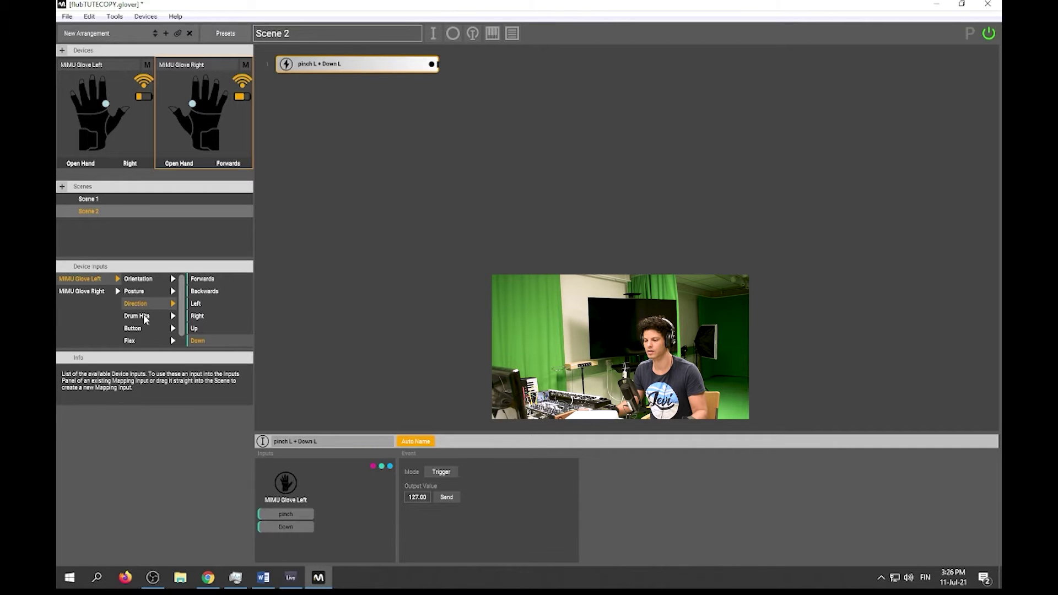
click(145, 316)
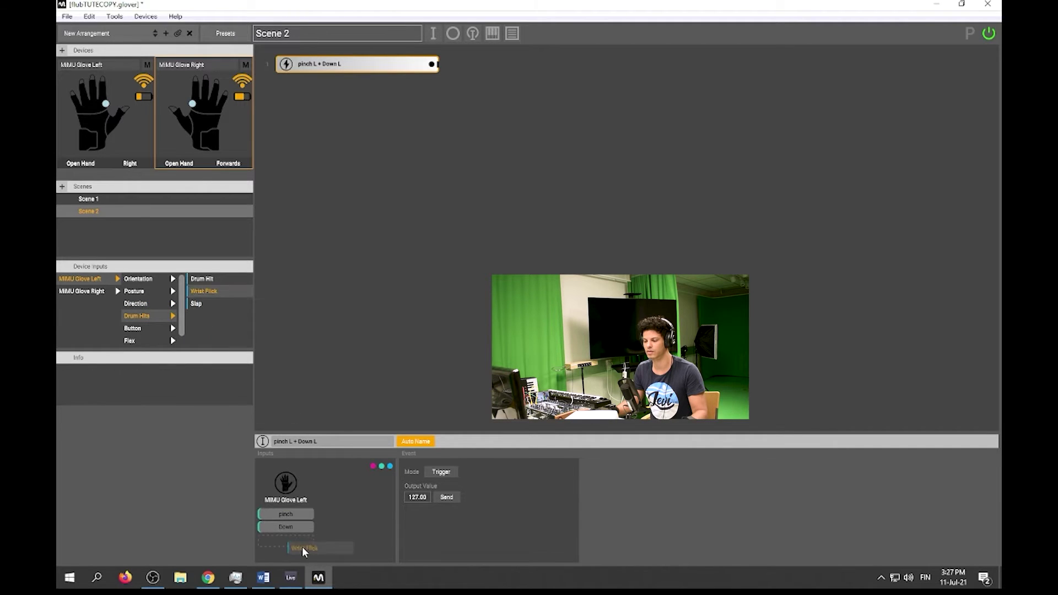
drag(206, 298, 288, 539)
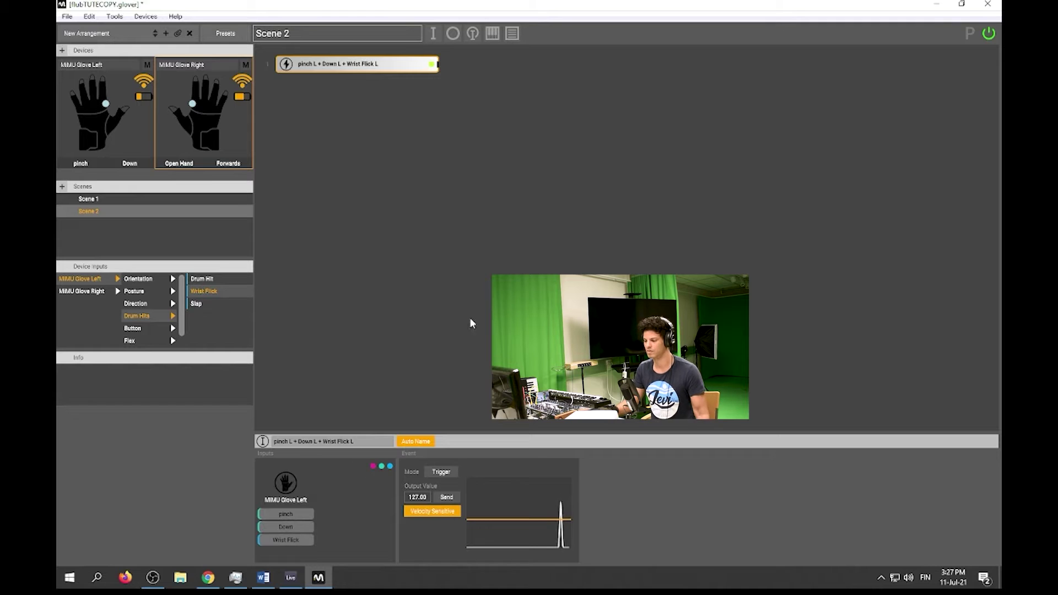
Step: Connect a new Scene Switch output to the pinch mapping
click(432, 65)
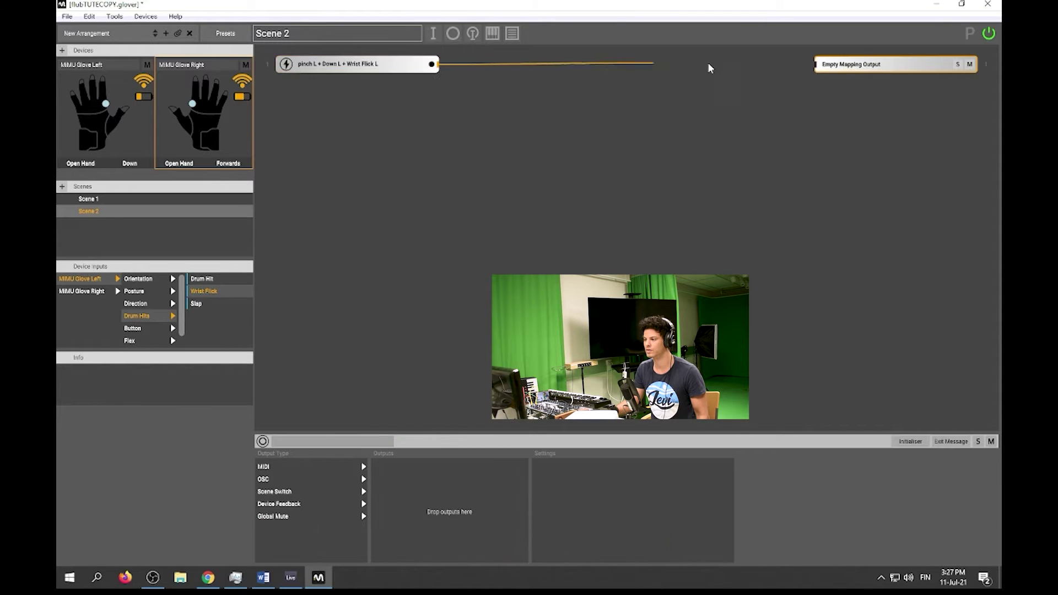
drag(432, 65, 827, 65)
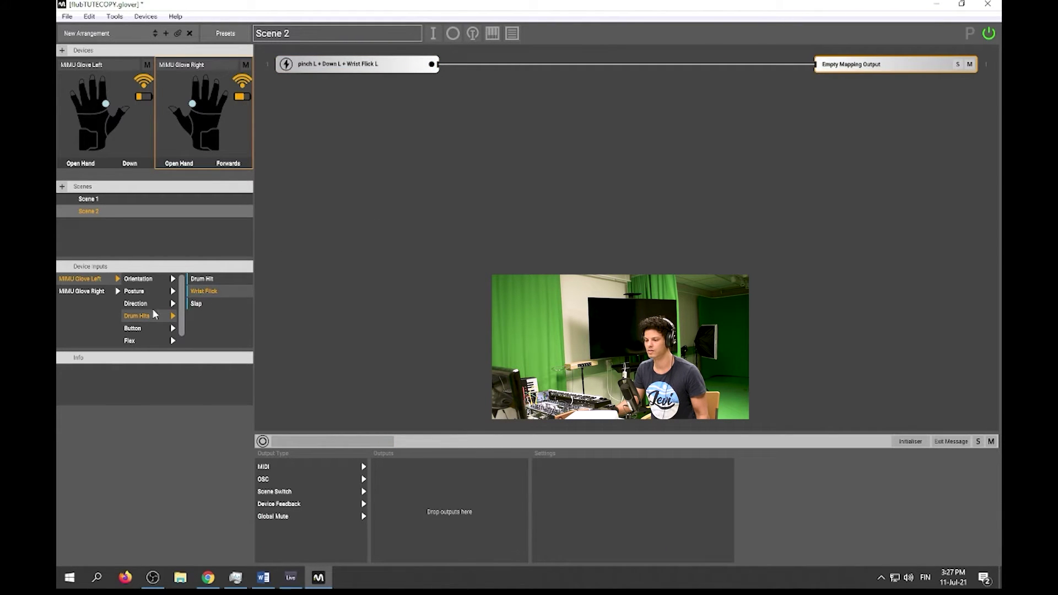
drag(276, 492, 422, 506)
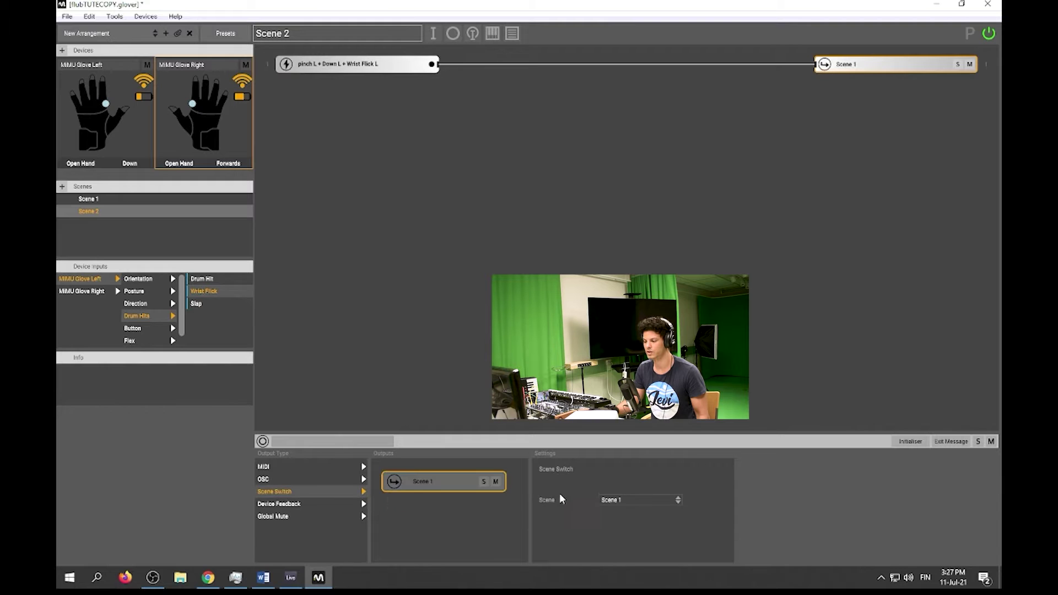
click(653, 500)
Step: Target the scene switch at Scene 1 and add a Note Matrix block to Scene 2
click(644, 511)
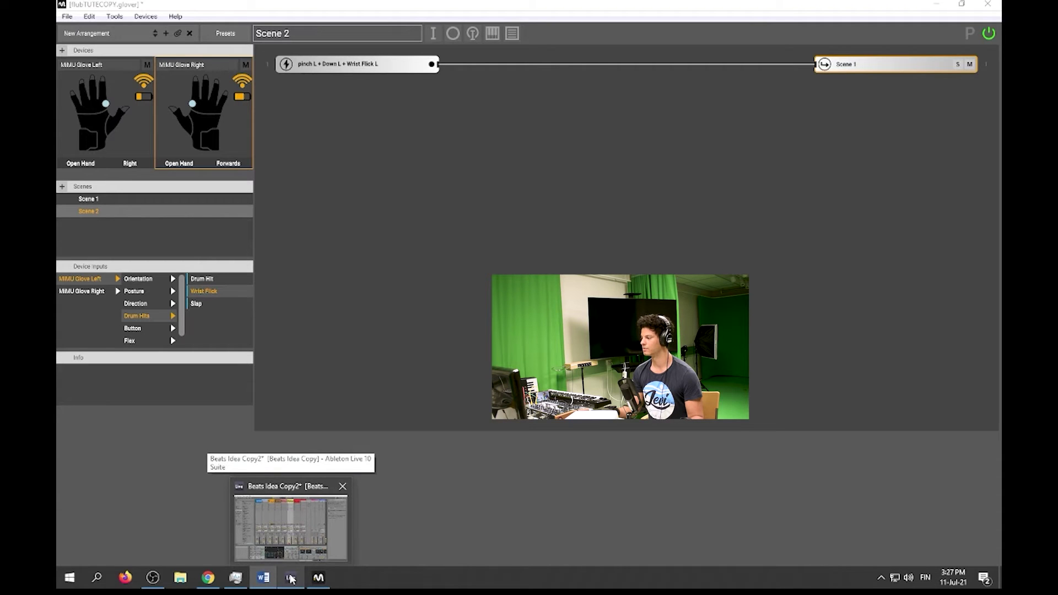
click(492, 33)
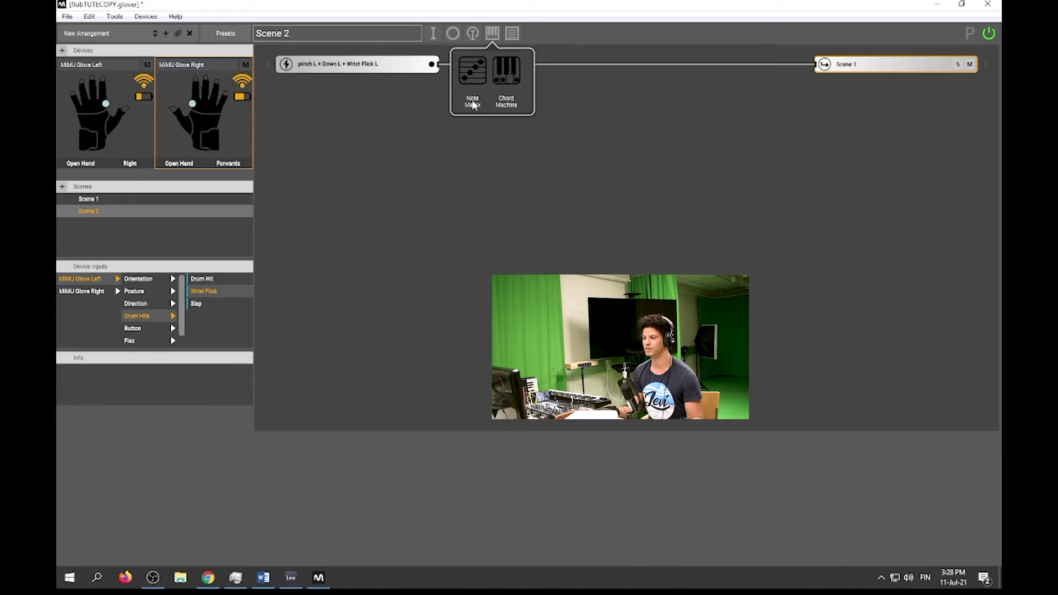
click(473, 69)
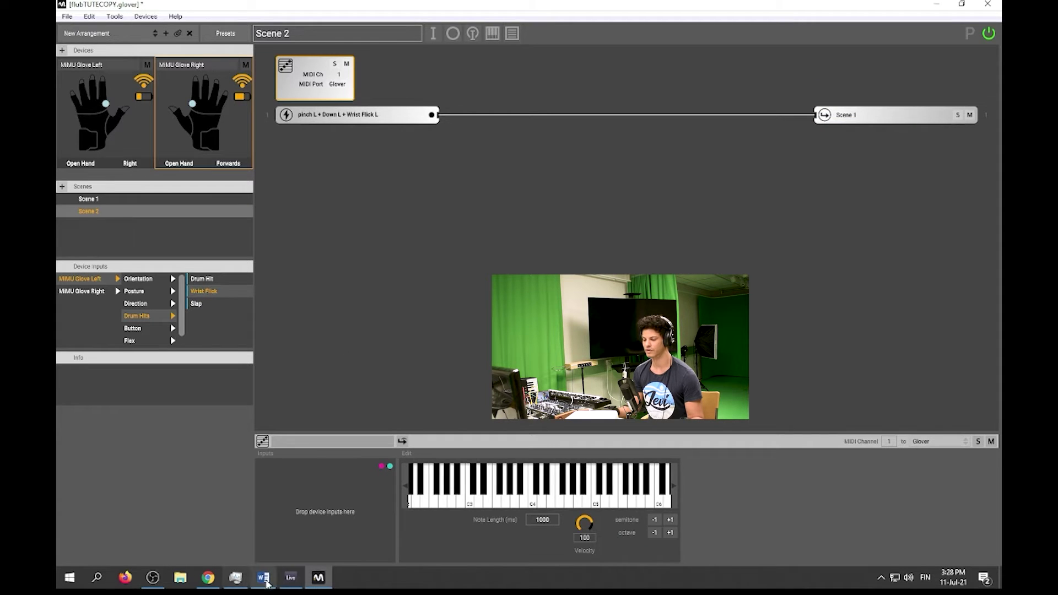
click(290, 578)
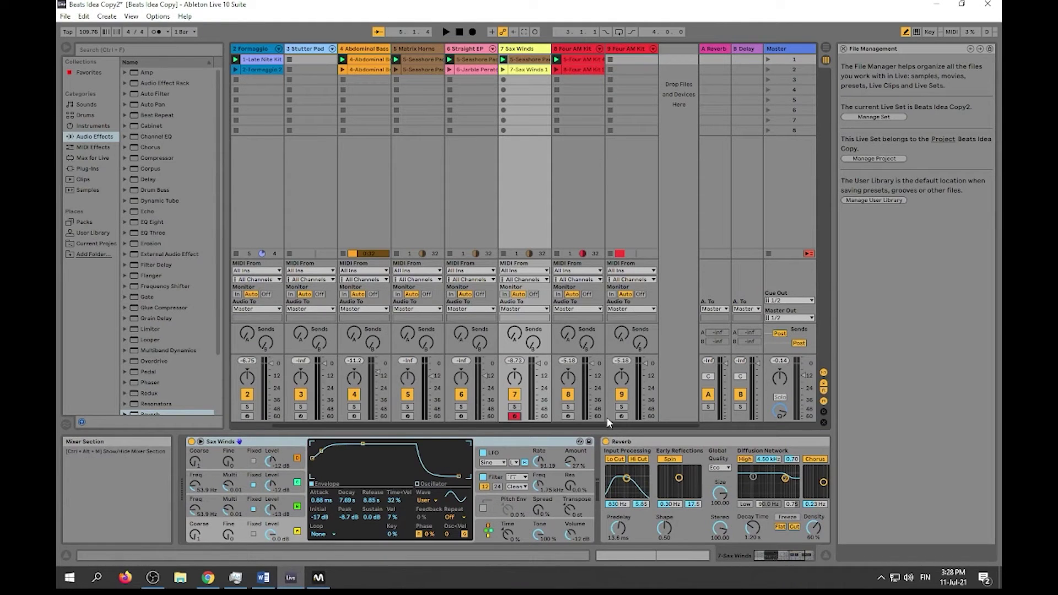
Step: Arm track 9, Four AM Kit, in Live, then return to Glover
click(620, 417)
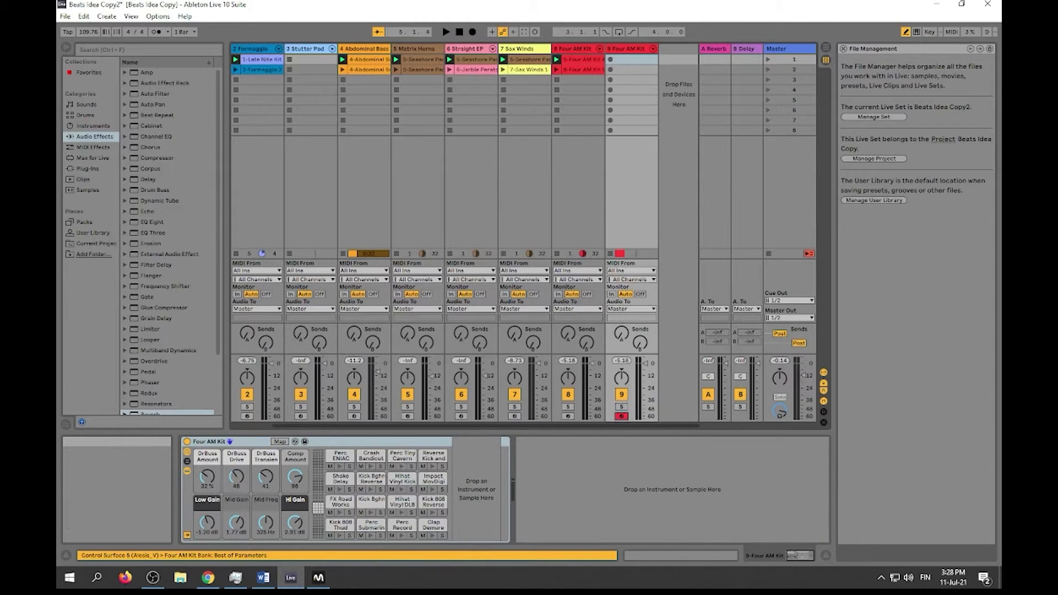
click(318, 578)
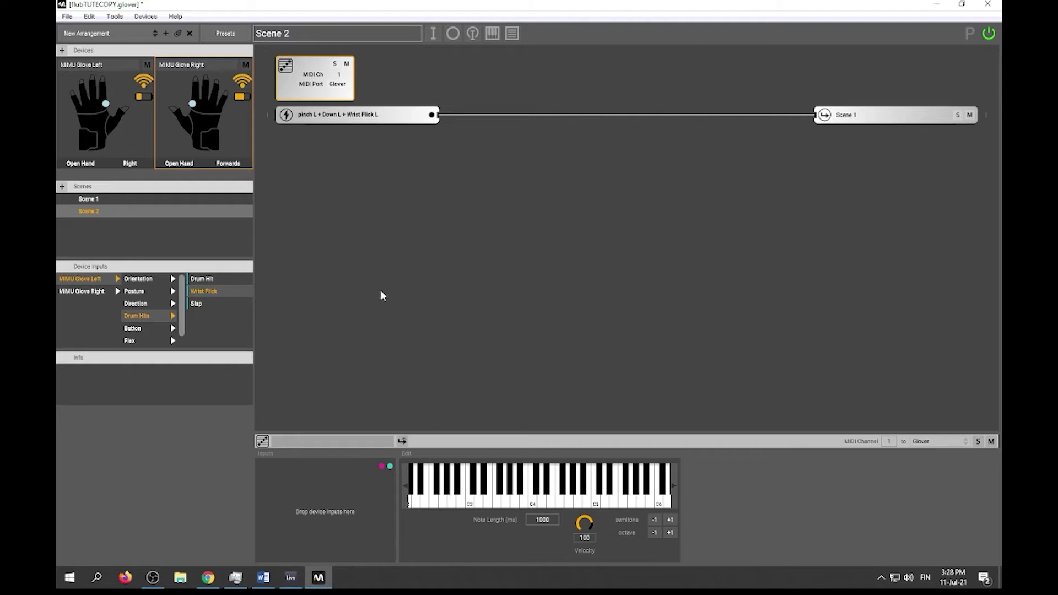
Step: Put three notes in the Note Matrix, drop two octaves, and add right-glove Fist
click(489, 506)
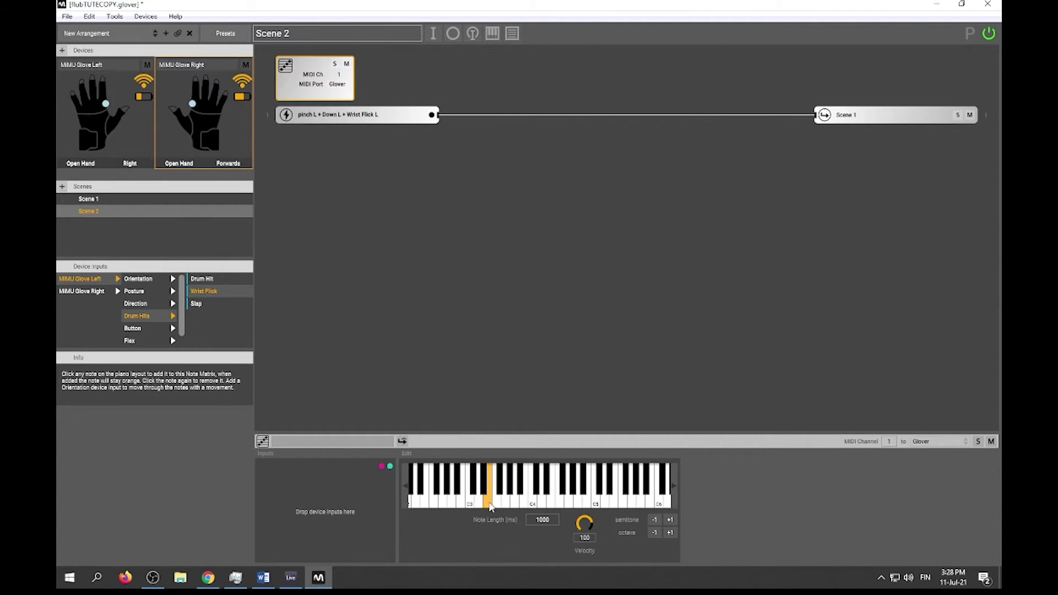
click(491, 505)
click(491, 506)
click(510, 484)
click(544, 506)
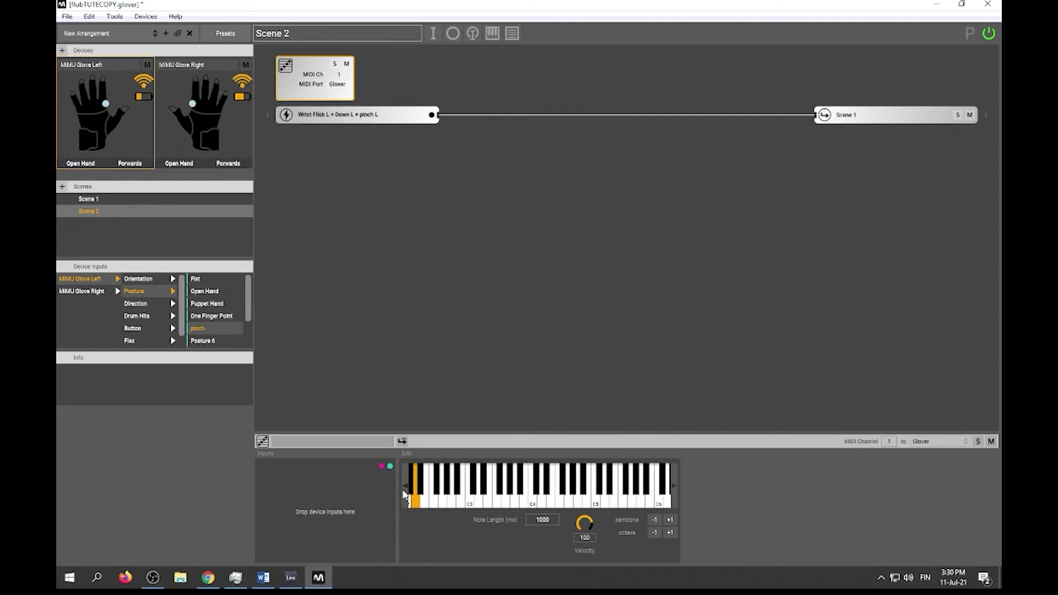
click(406, 490)
click(408, 490)
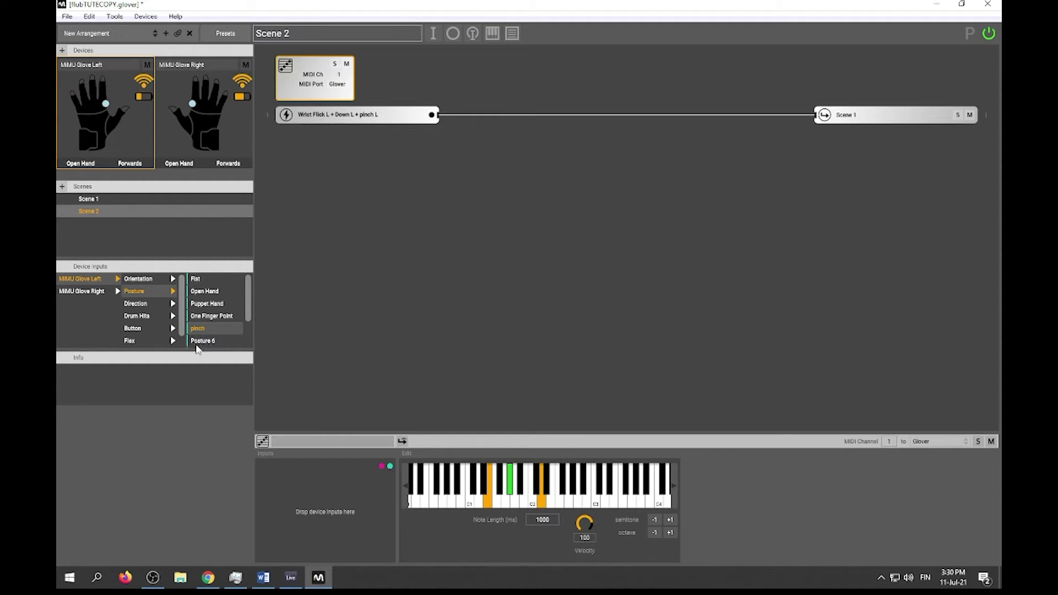
click(92, 294)
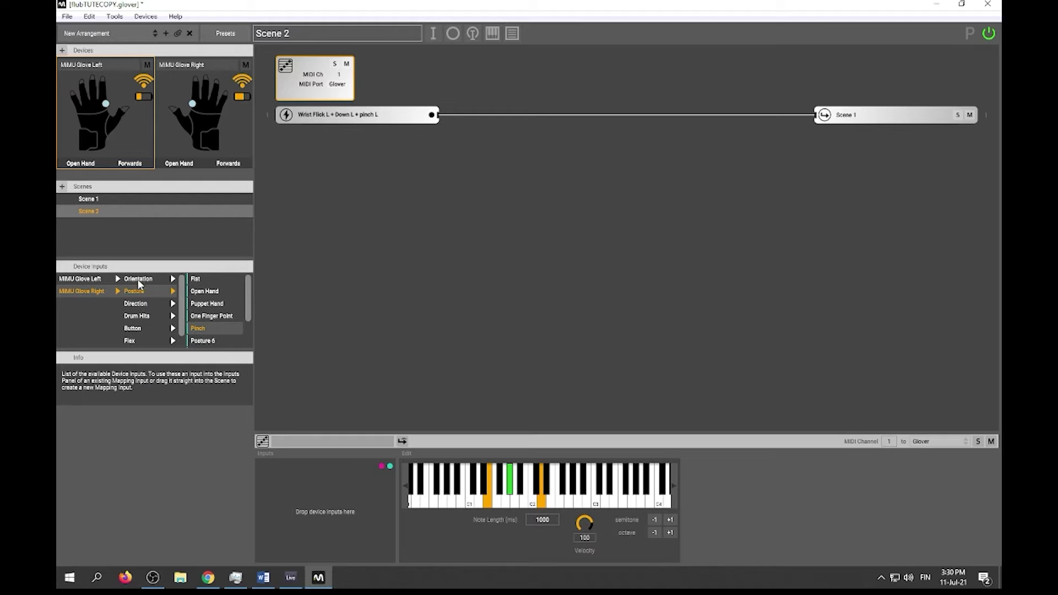
drag(198, 286, 319, 484)
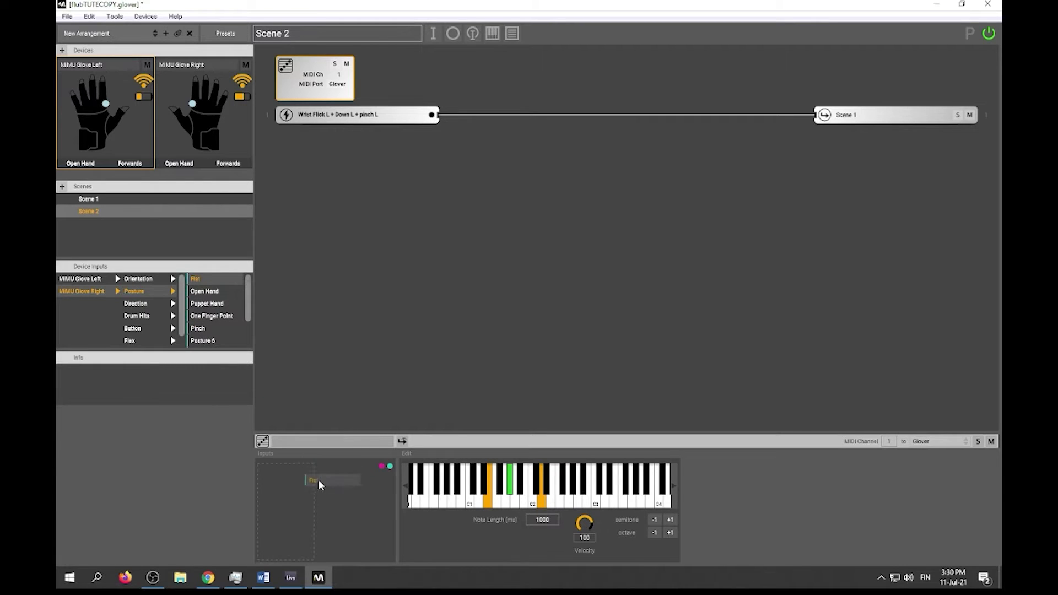
Step: Add the right glove's Forwards direction and Pitch orientation inputs to the mapping
click(141, 305)
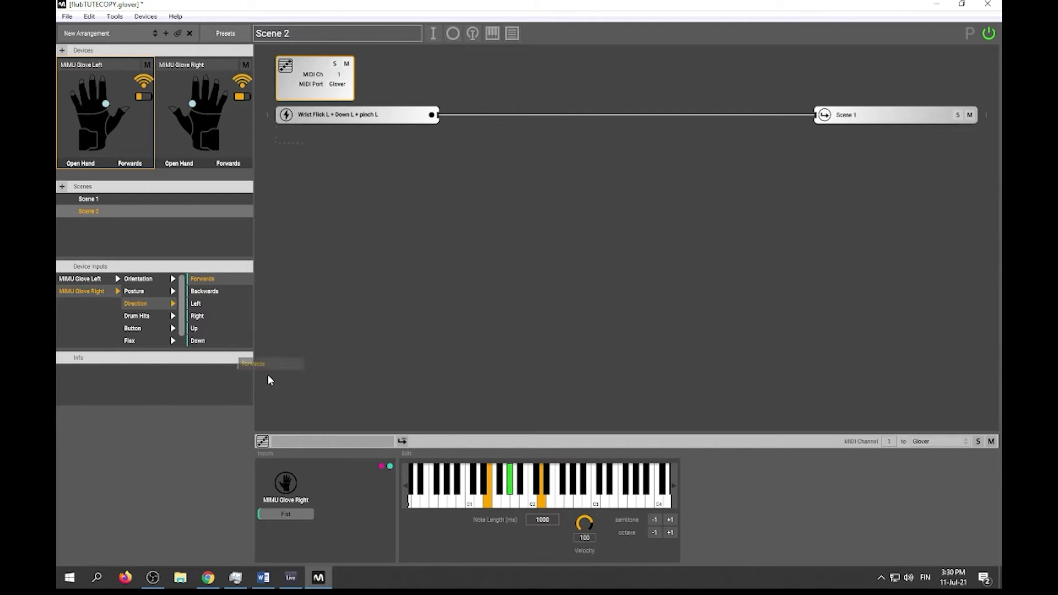
drag(208, 281, 302, 528)
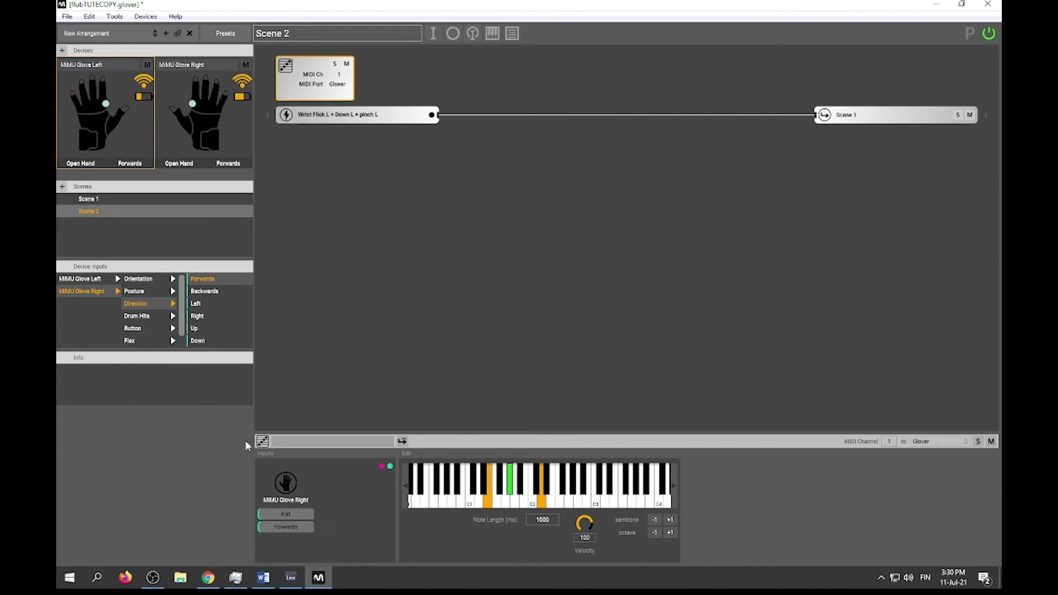
click(143, 284)
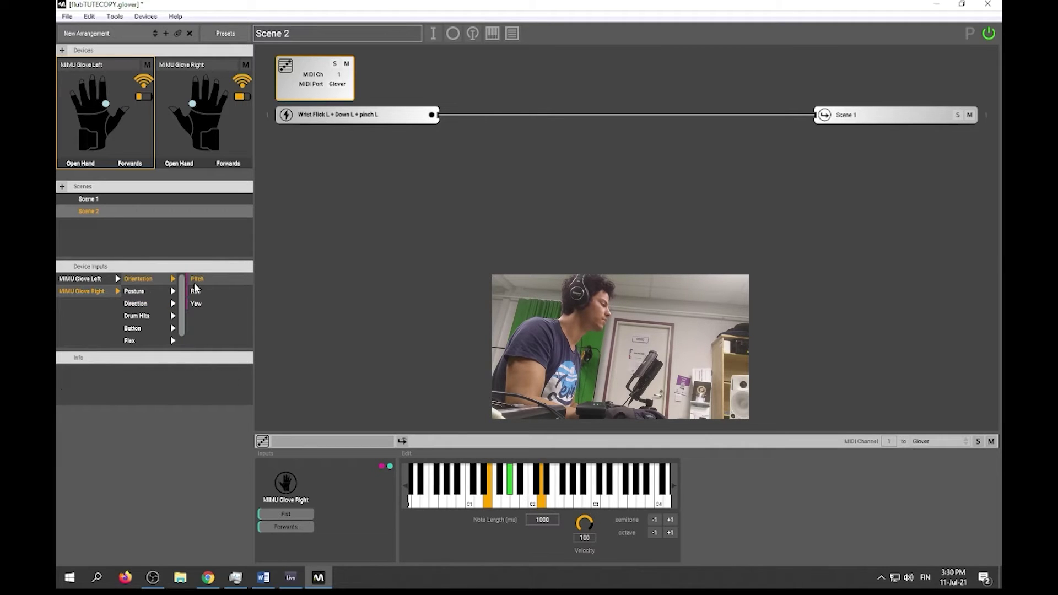
drag(273, 525, 280, 547)
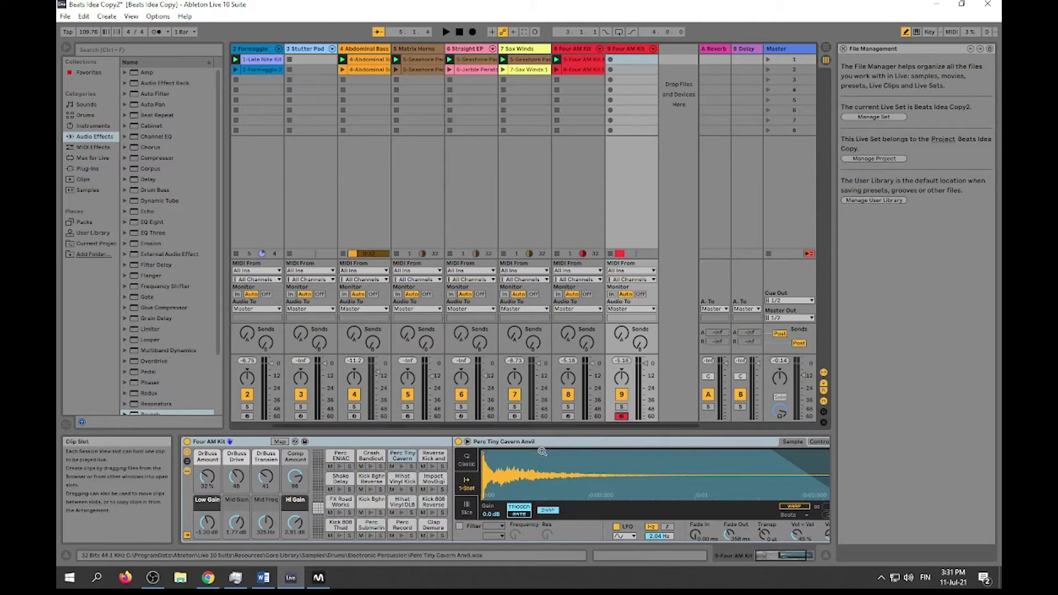
Step: Toggle the Sax Winds arm repeatedly with Four AM Kit left armed, then return to Glover
click(511, 414)
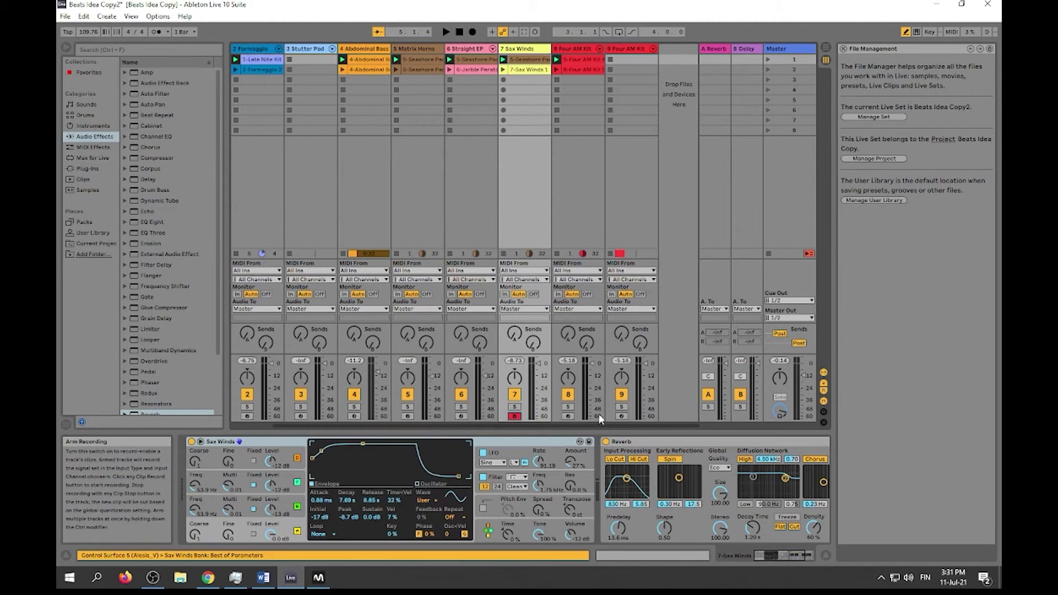
click(622, 417)
click(513, 416)
click(621, 416)
click(517, 408)
click(515, 416)
click(623, 416)
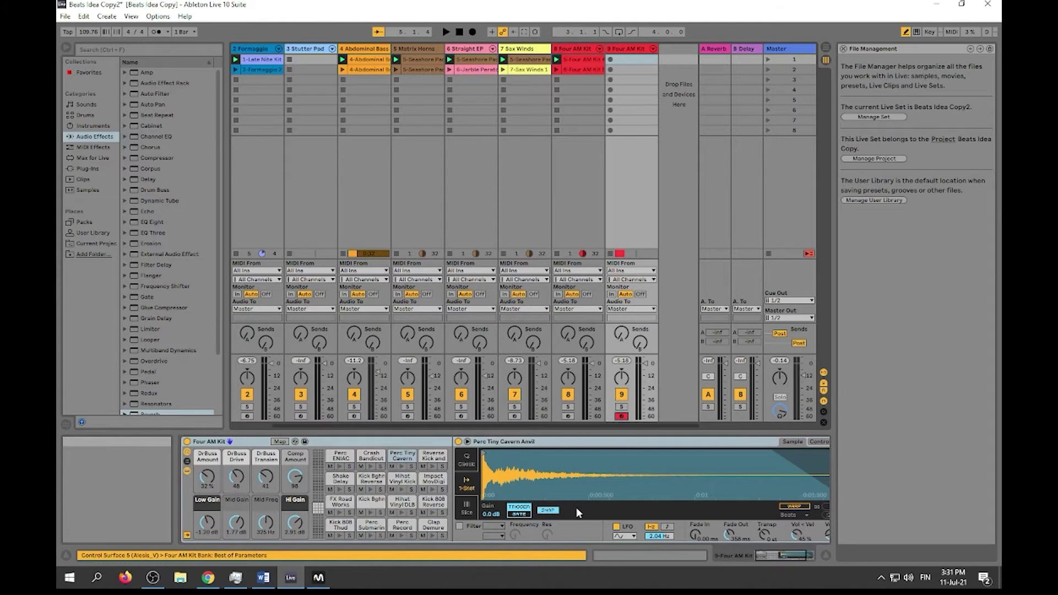
click(317, 577)
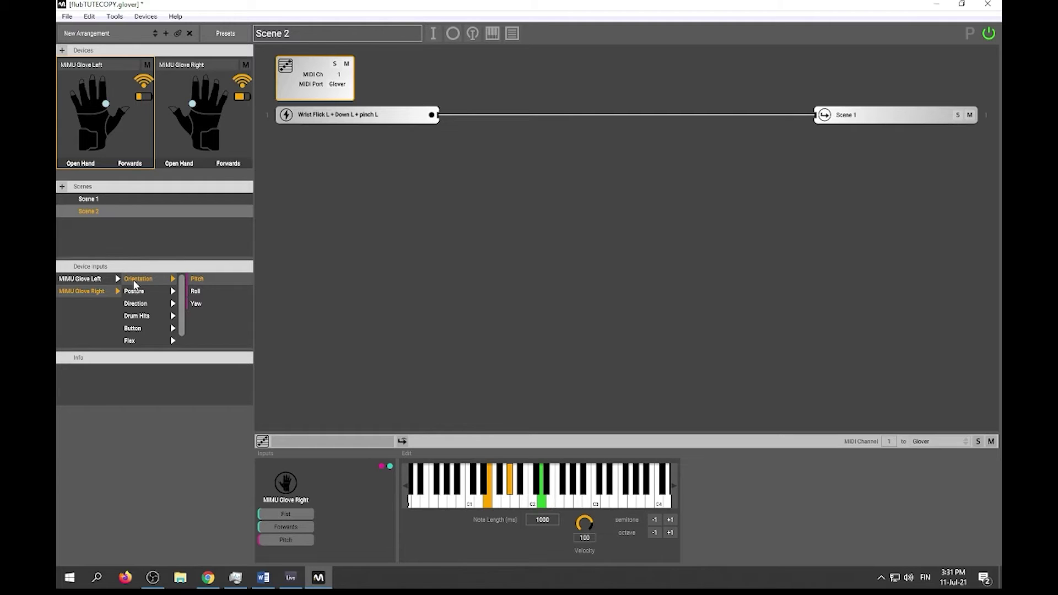
Step: Add a right-hand One Finger Point and Forwards mapping input set to Toggle mode
click(435, 34)
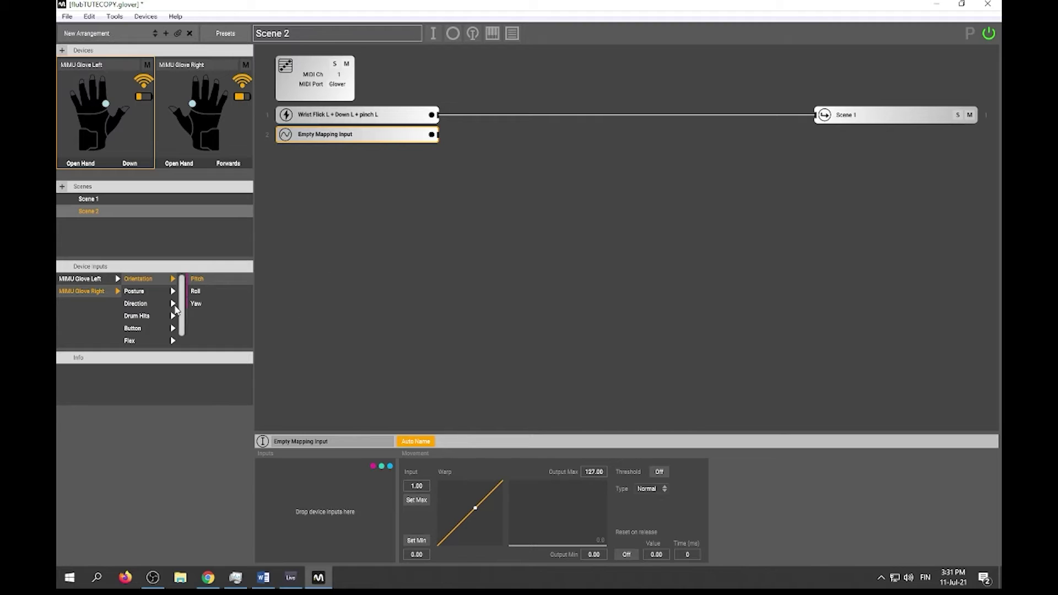
click(140, 305)
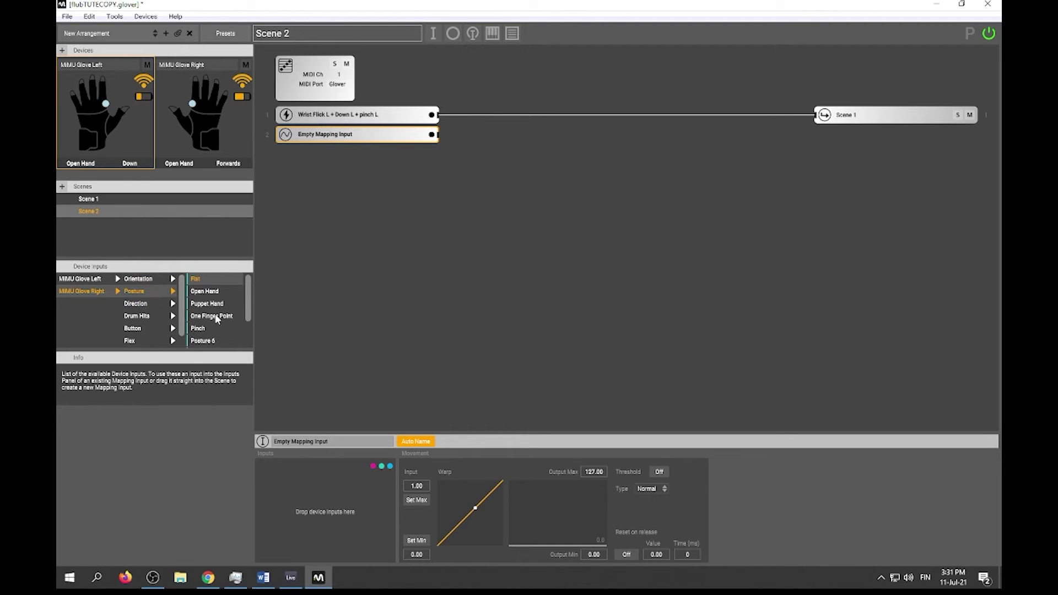
click(215, 318)
drag(332, 500, 331, 501)
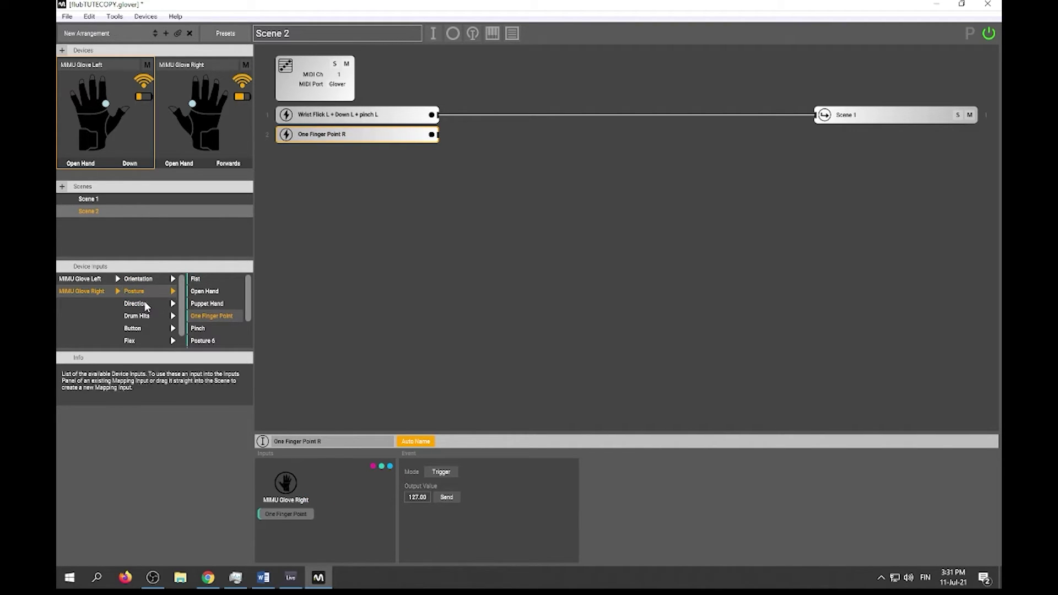
click(135, 303)
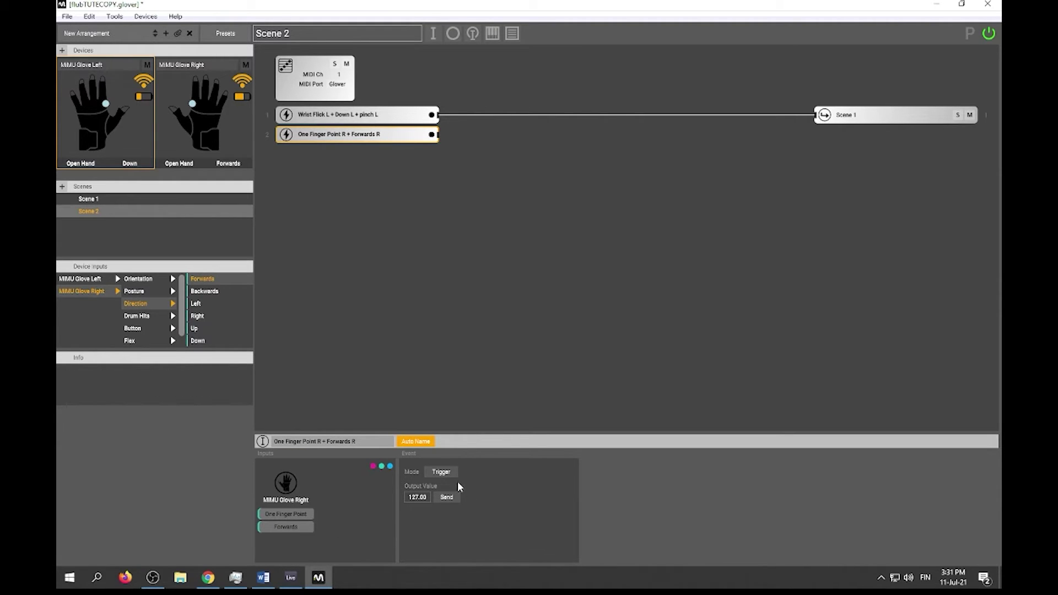
click(440, 472)
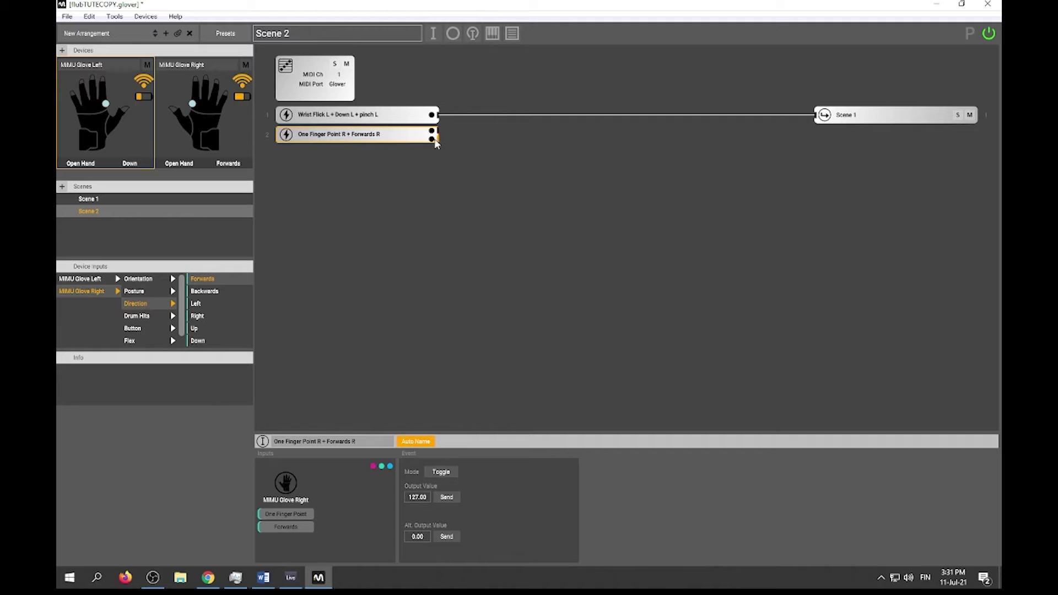
Step: Connect a new output to the finger-point mapping and make it a MIDI CC output
click(446, 34)
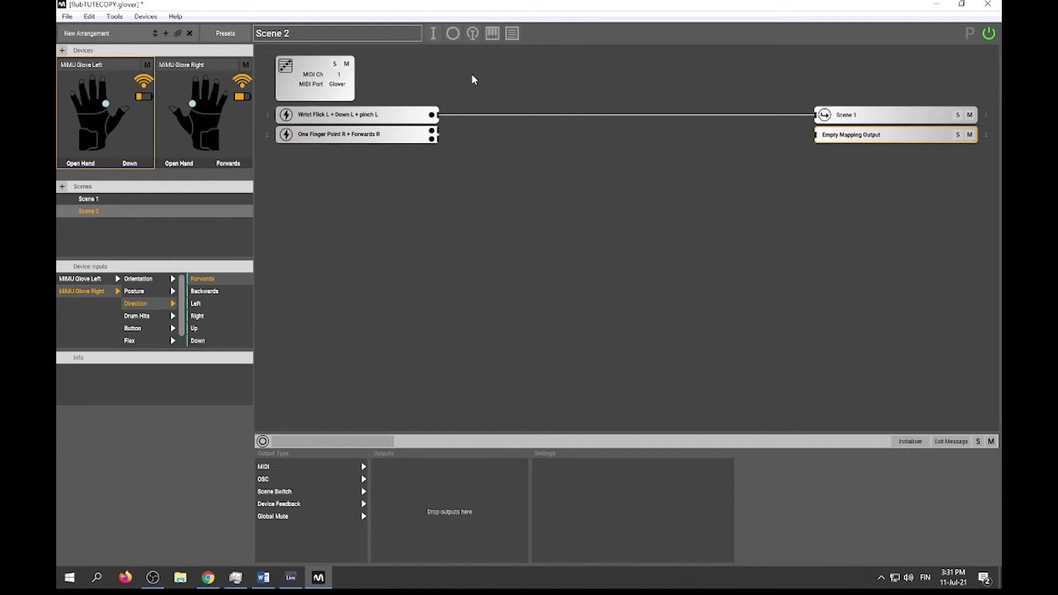
drag(432, 135, 856, 139)
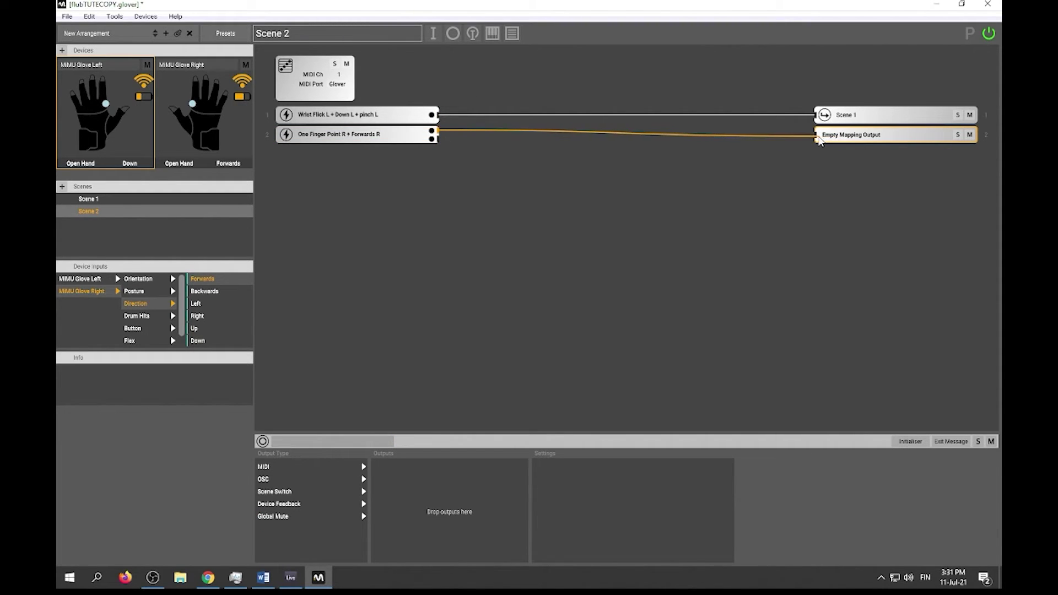
drag(439, 139, 819, 139)
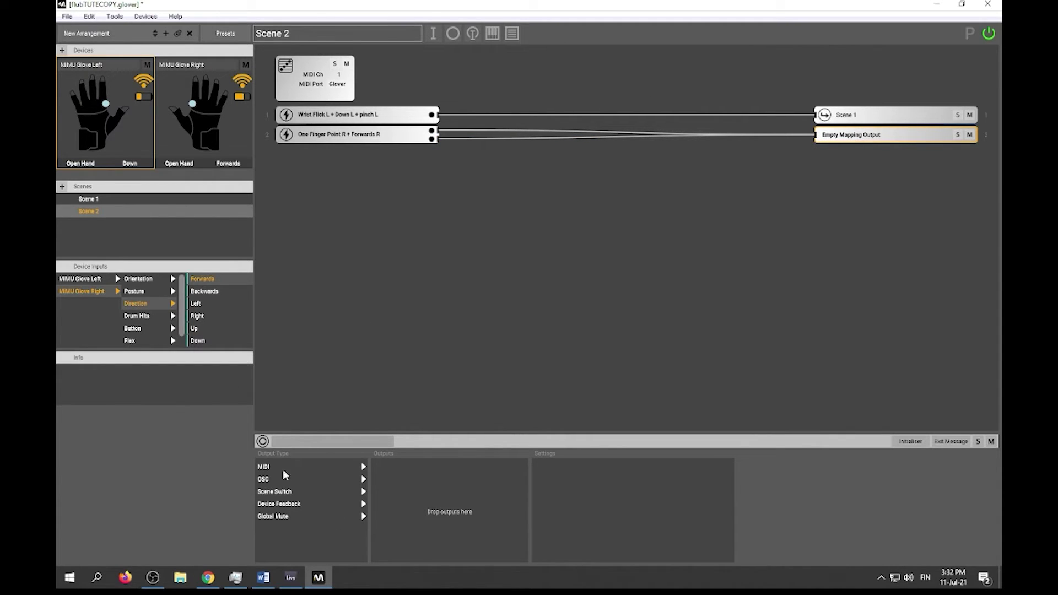
drag(275, 465, 437, 522)
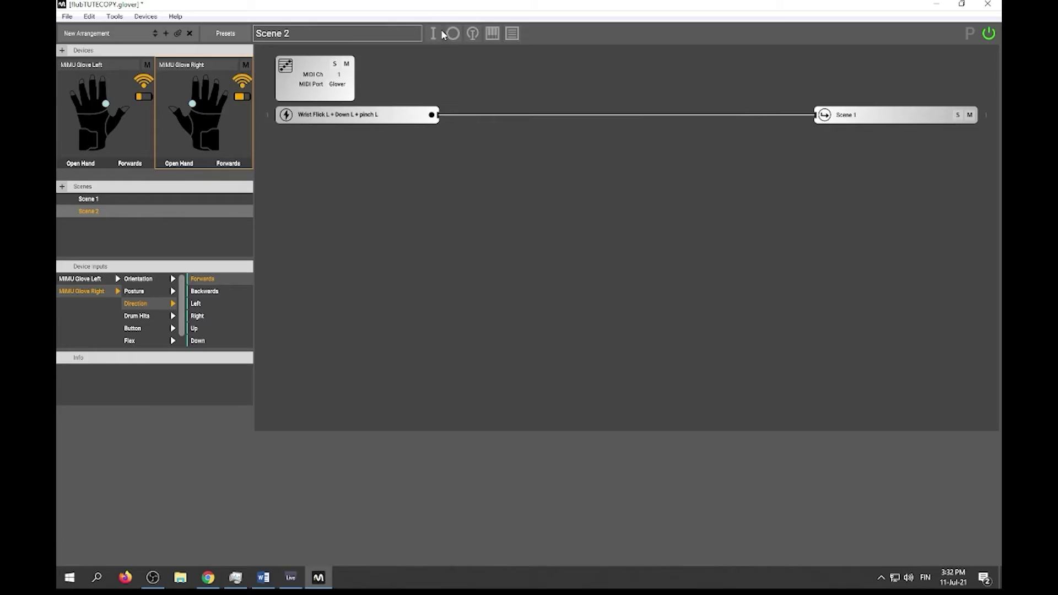
Step: Add a new empty mapping input to Scene 2
click(442, 33)
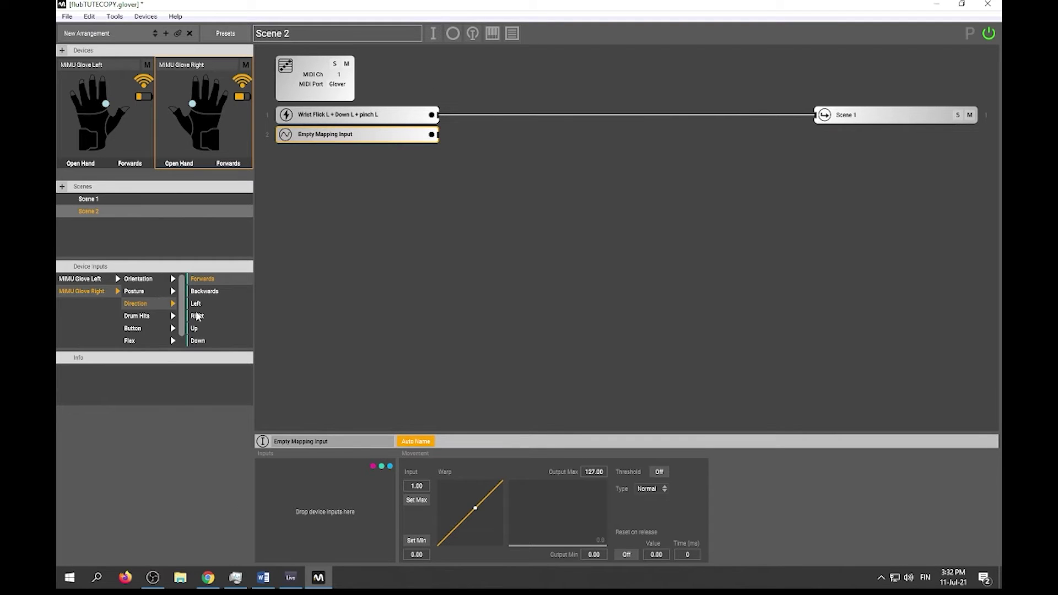
Step: Build a right-hand One Finger Point + Forwards toggle input (127 / Alt. 0) in Scene 2
click(157, 295)
drag(217, 315, 306, 491)
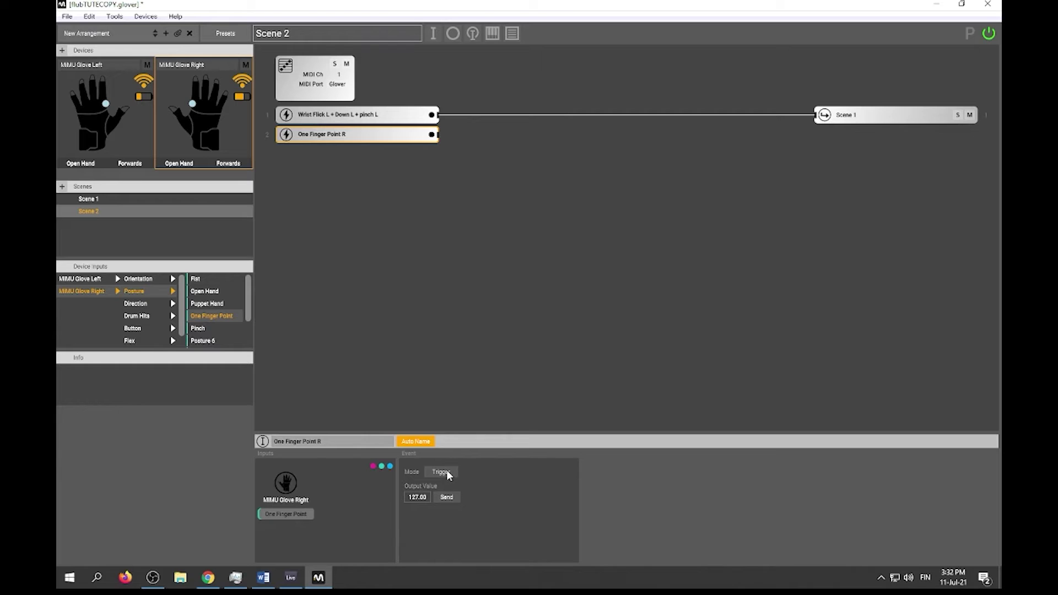
click(442, 471)
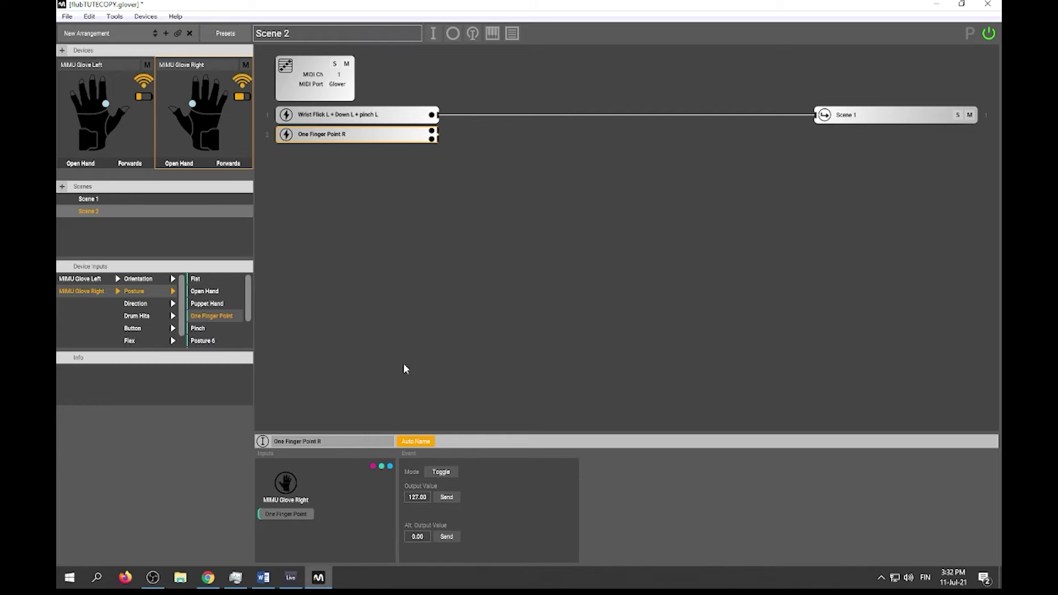
click(142, 281)
click(137, 305)
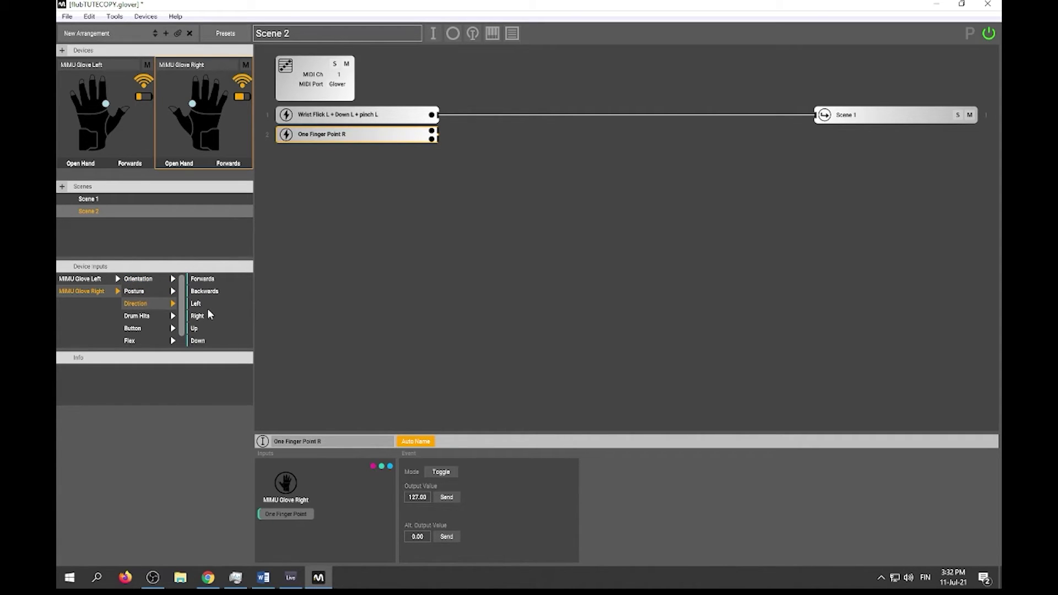
drag(293, 539, 286, 532)
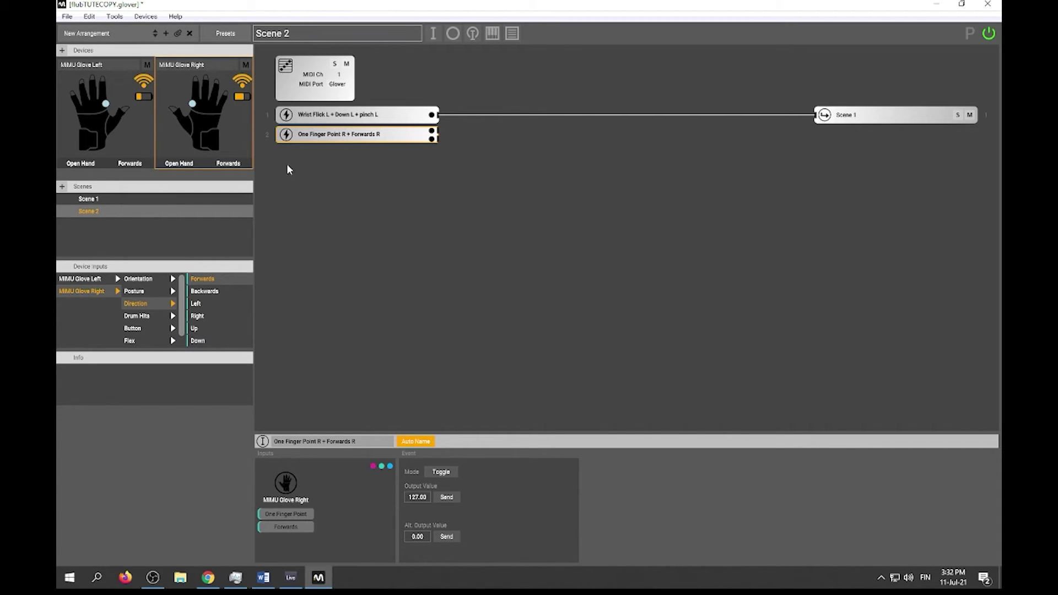
click(192, 117)
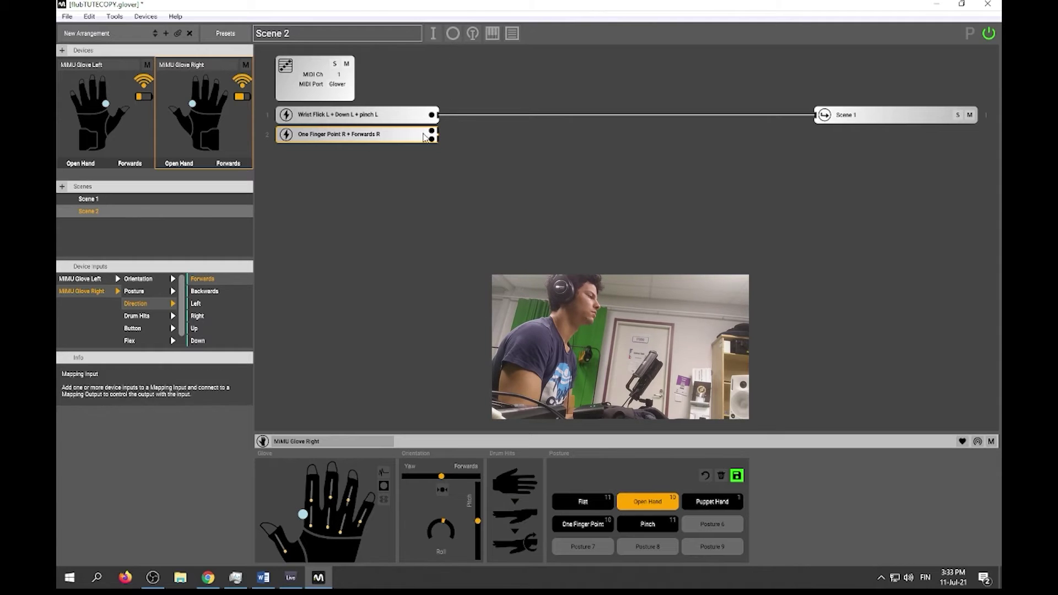
Step: Wire the finger-point gesture to a new MIDI output sending CC 1/25
click(434, 34)
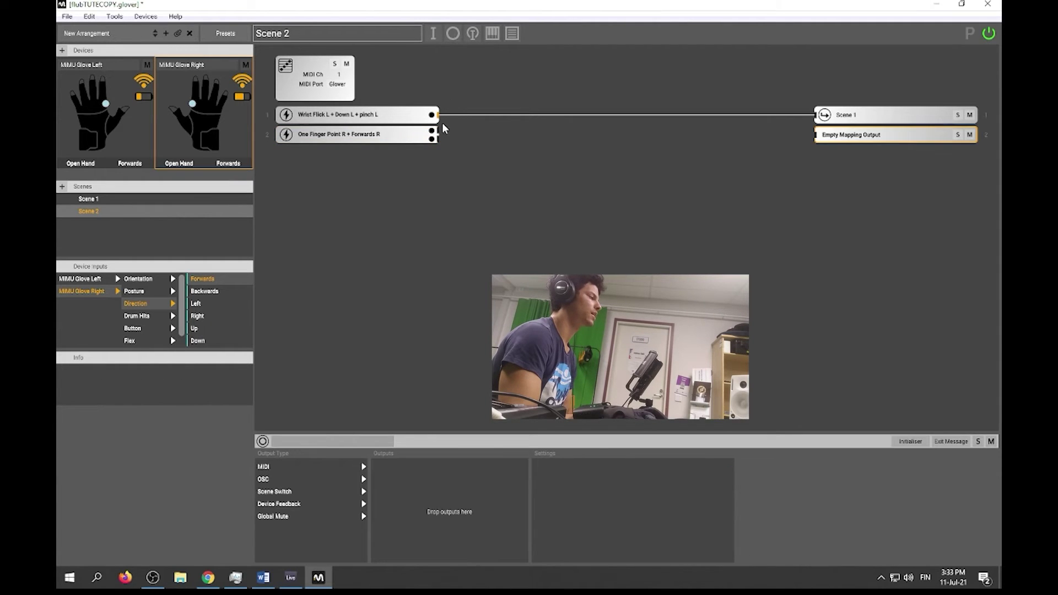
drag(441, 134, 819, 135)
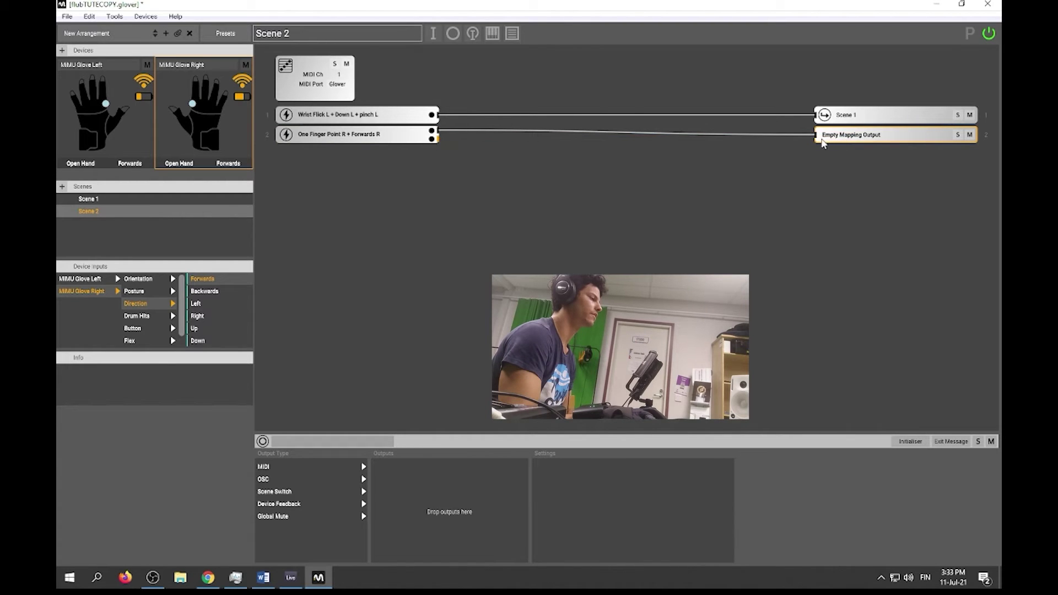
drag(437, 141, 818, 139)
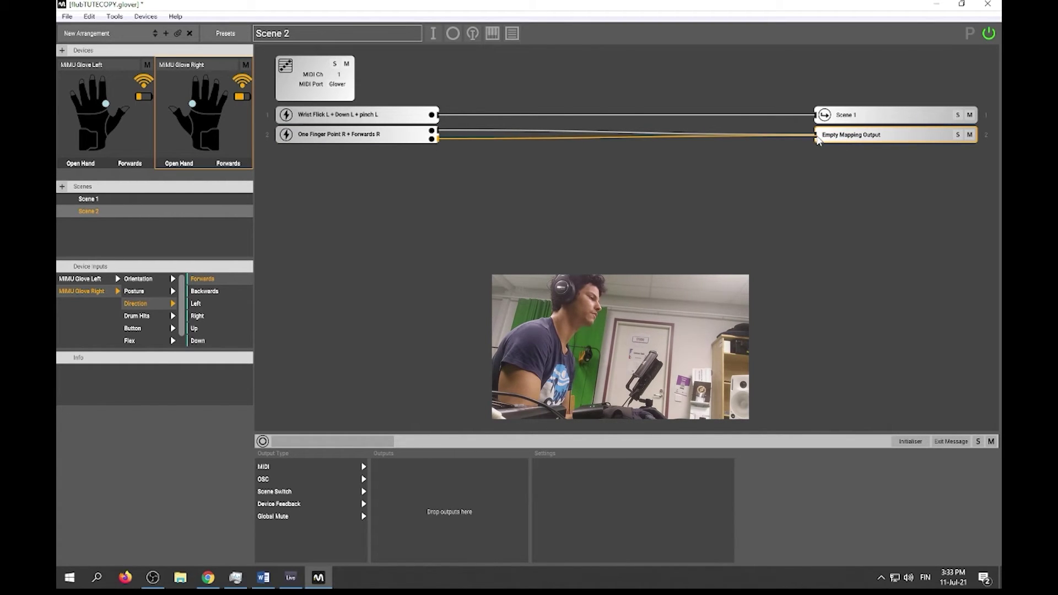
click(363, 137)
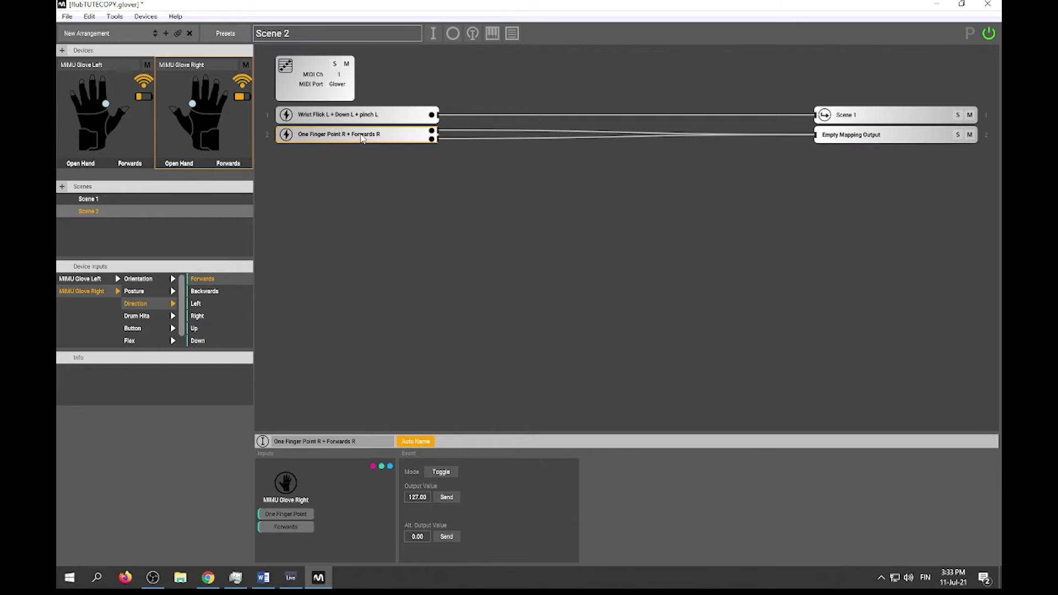
click(831, 136)
click(459, 509)
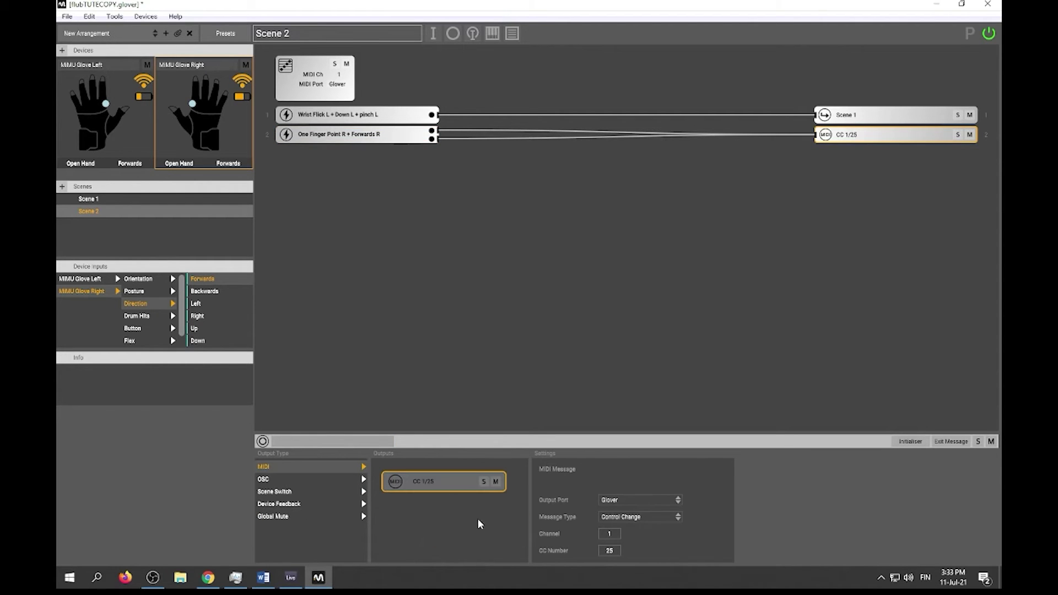
click(290, 577)
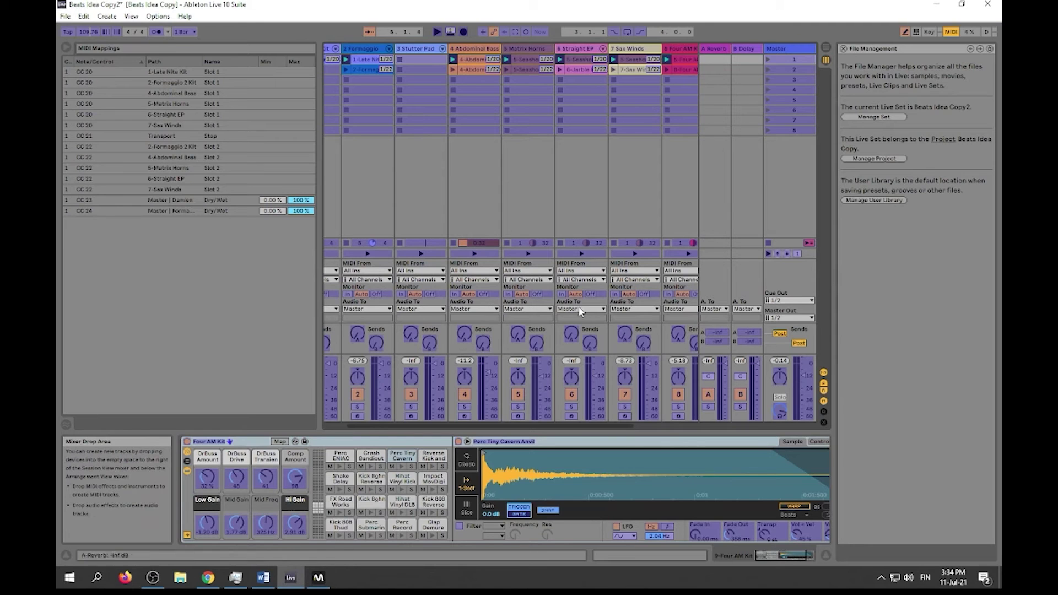
Step: Map CC 25 to the 7-Sax Winds arm button, then exit MIDI Map Mode
click(626, 413)
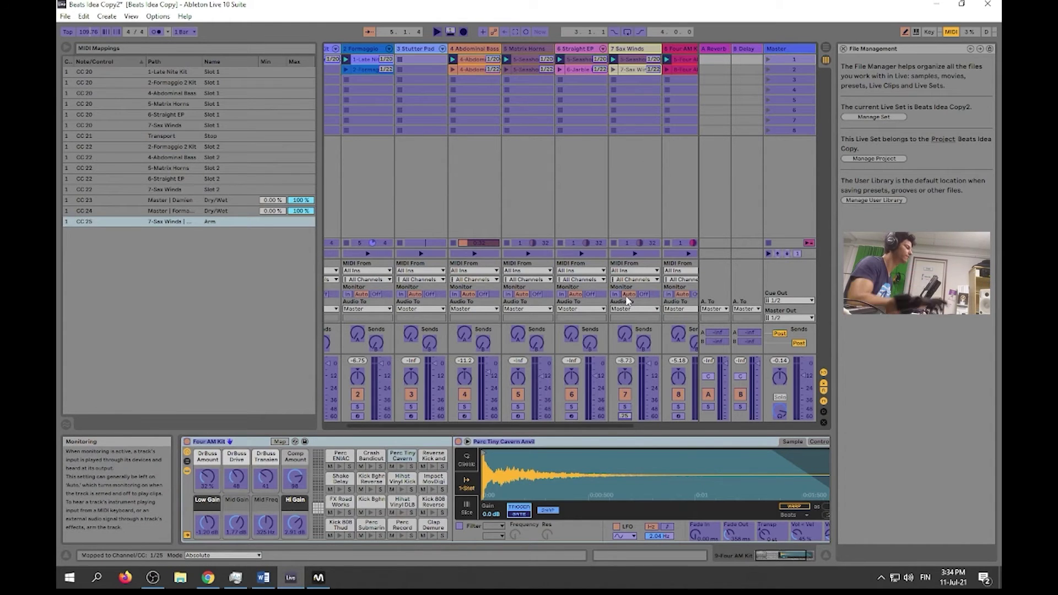
click(951, 32)
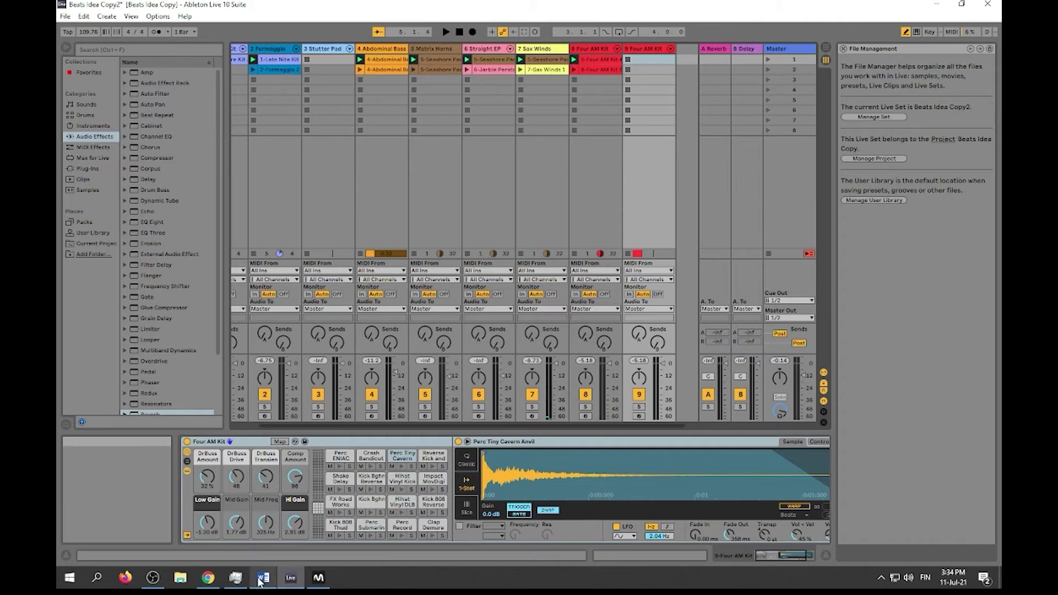
Step: Add a third Scene 2 input combining One Finger Point R and Down R as a toggle
click(321, 579)
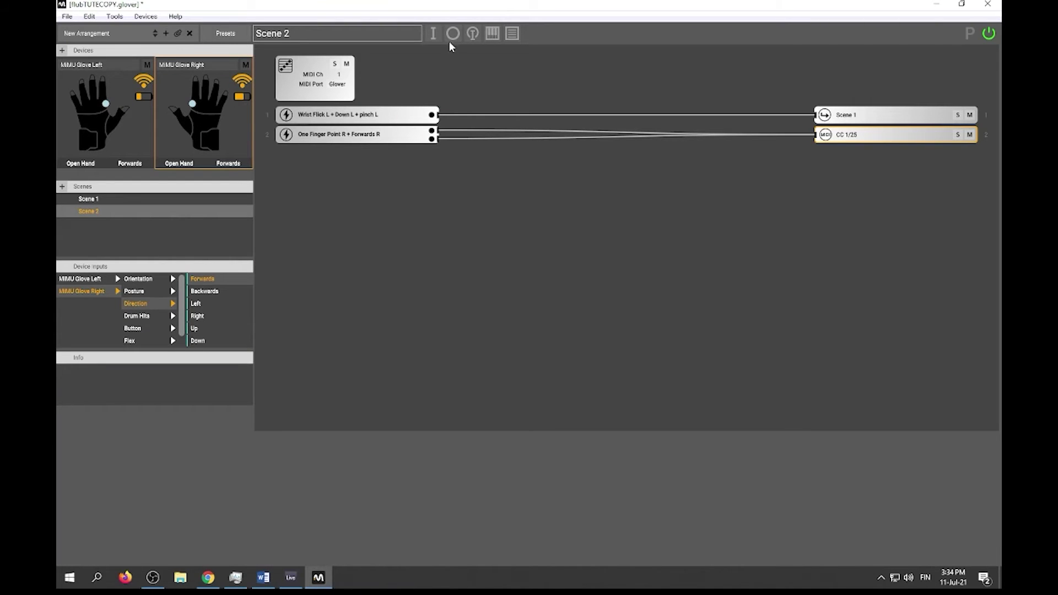
double_click(407, 77)
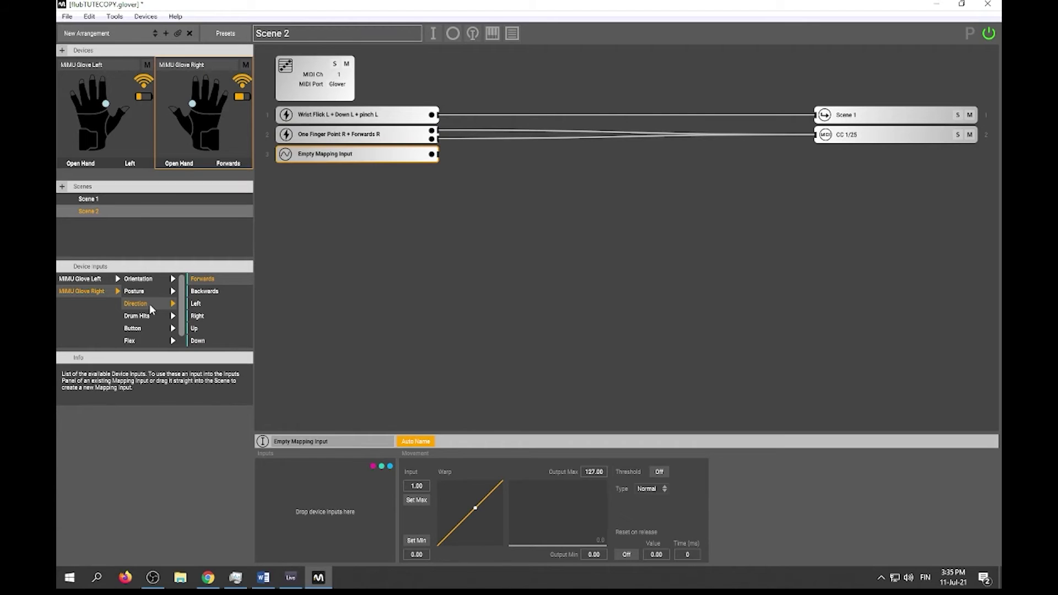
click(136, 293)
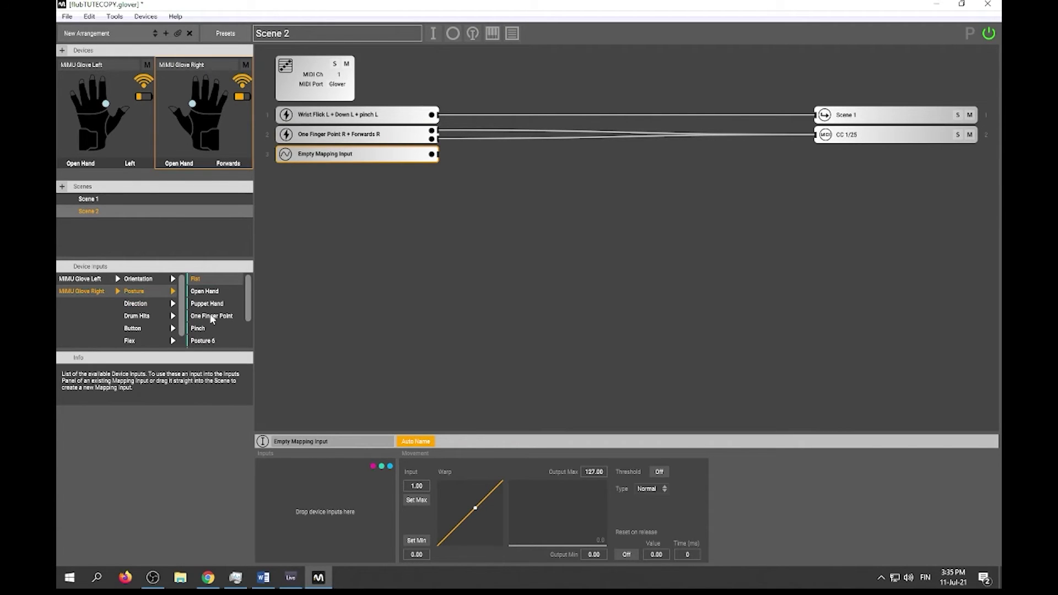
drag(212, 316, 306, 503)
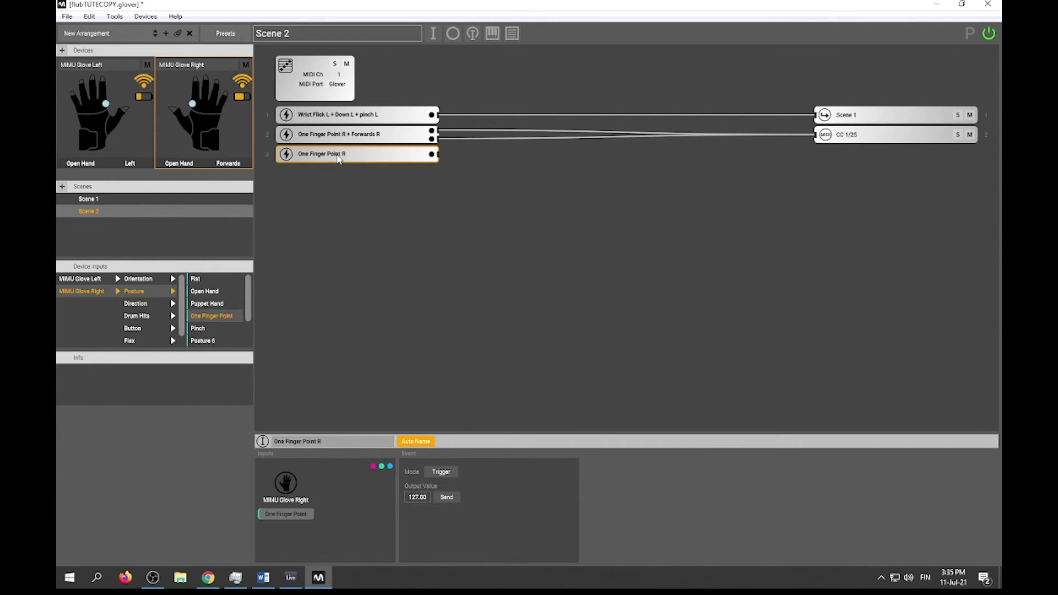
click(137, 303)
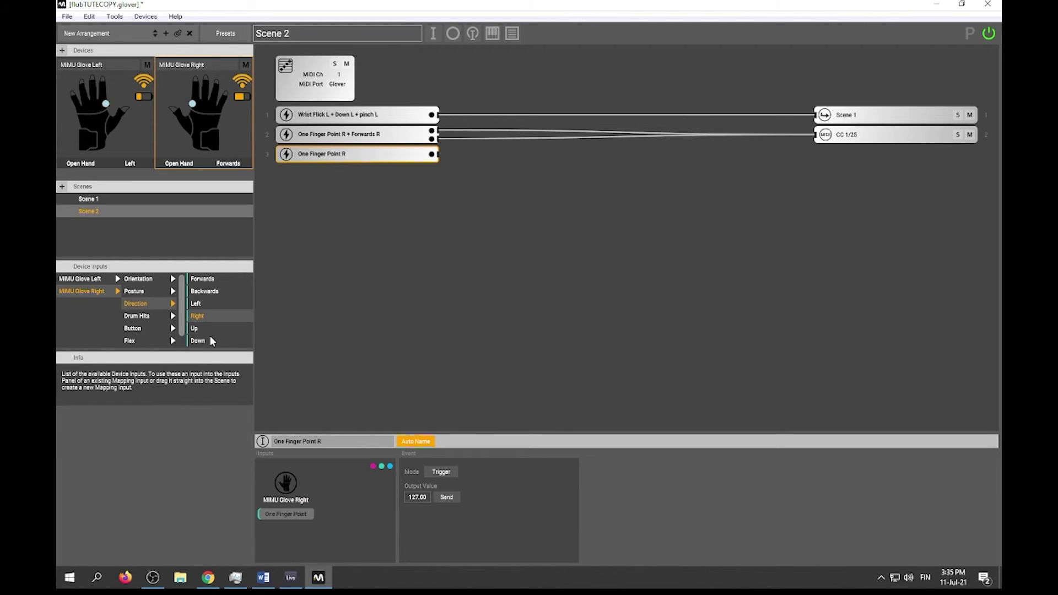
drag(206, 345, 264, 475)
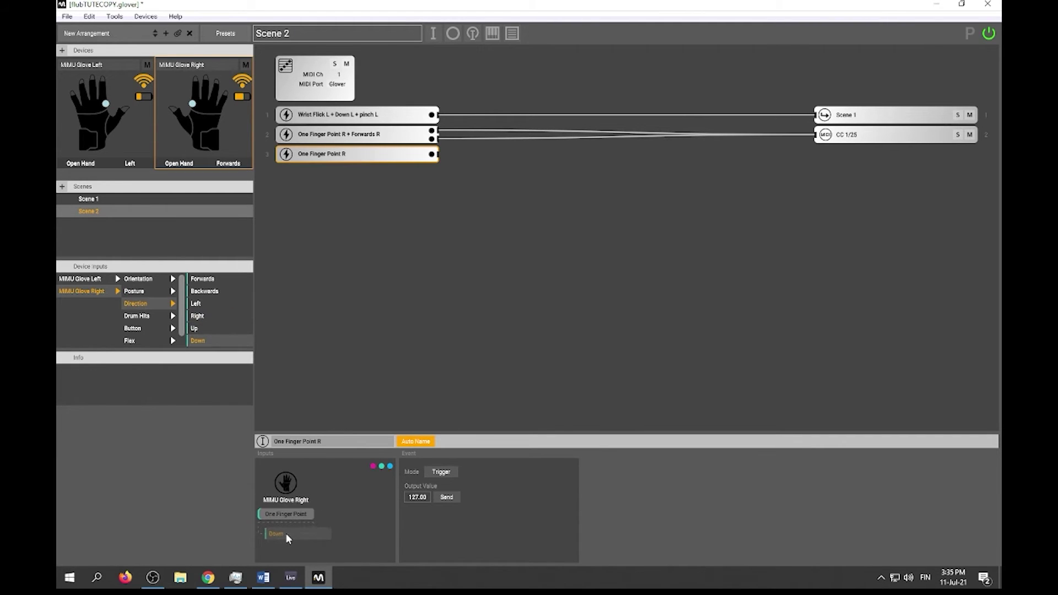
drag(286, 534, 287, 533)
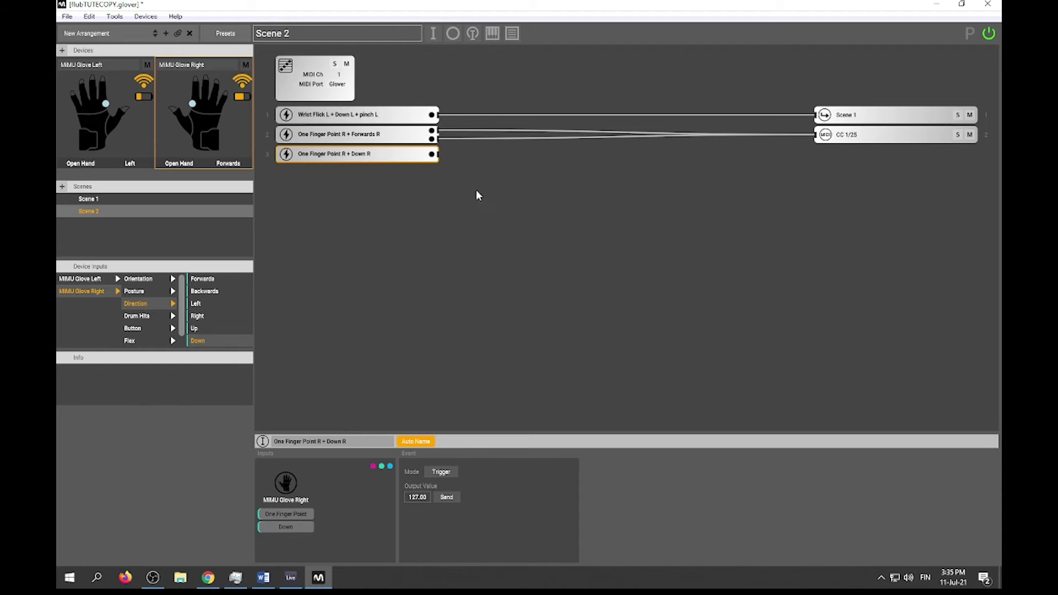
click(442, 473)
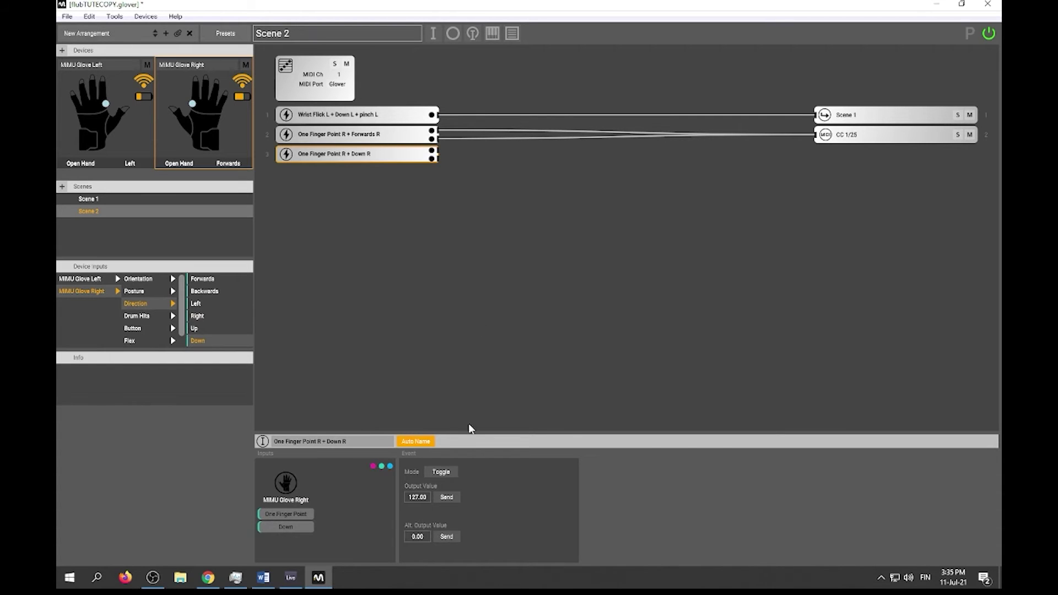
Step: Connect the point-down gesture to a new MIDI output sending CC 1/26
click(449, 34)
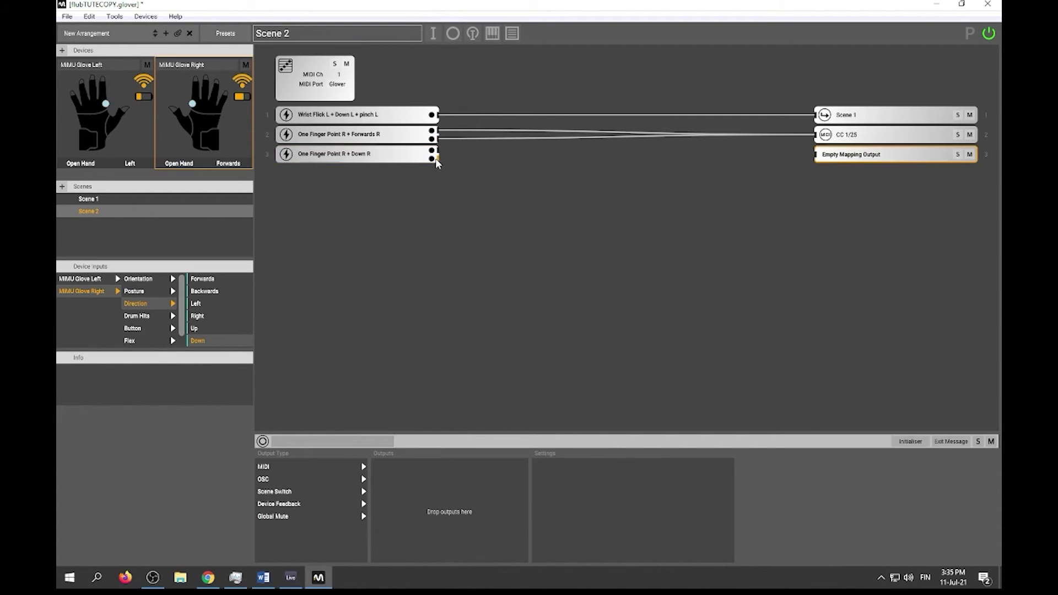
drag(433, 156, 818, 154)
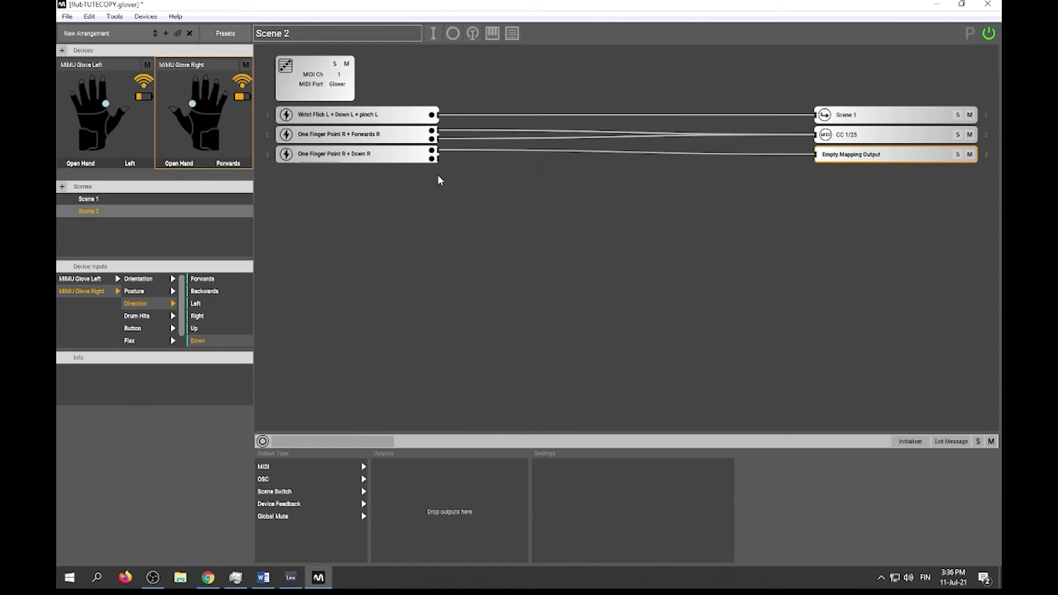
drag(440, 160, 845, 161)
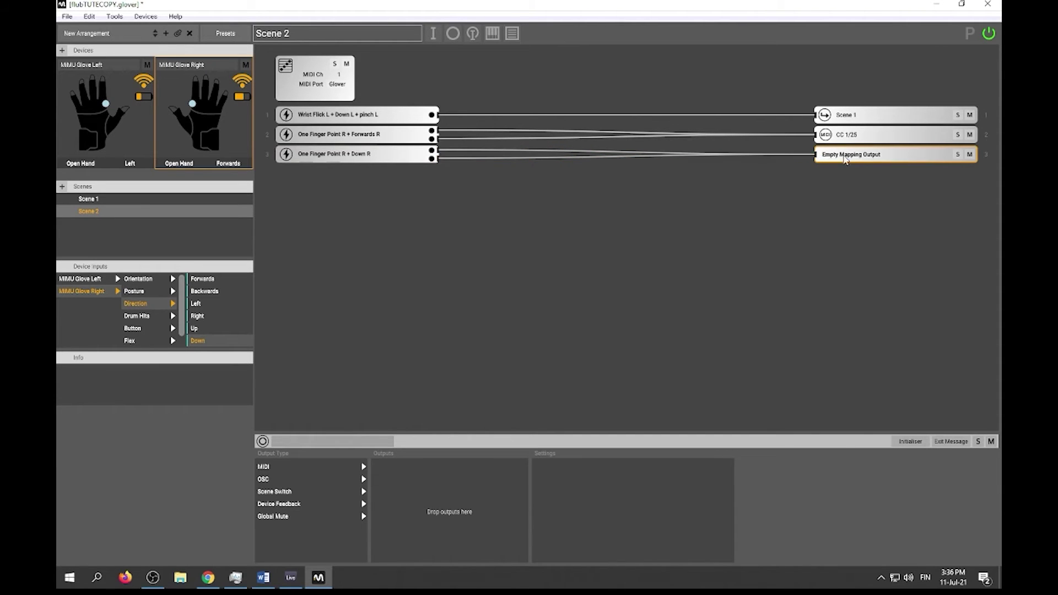
click(280, 466)
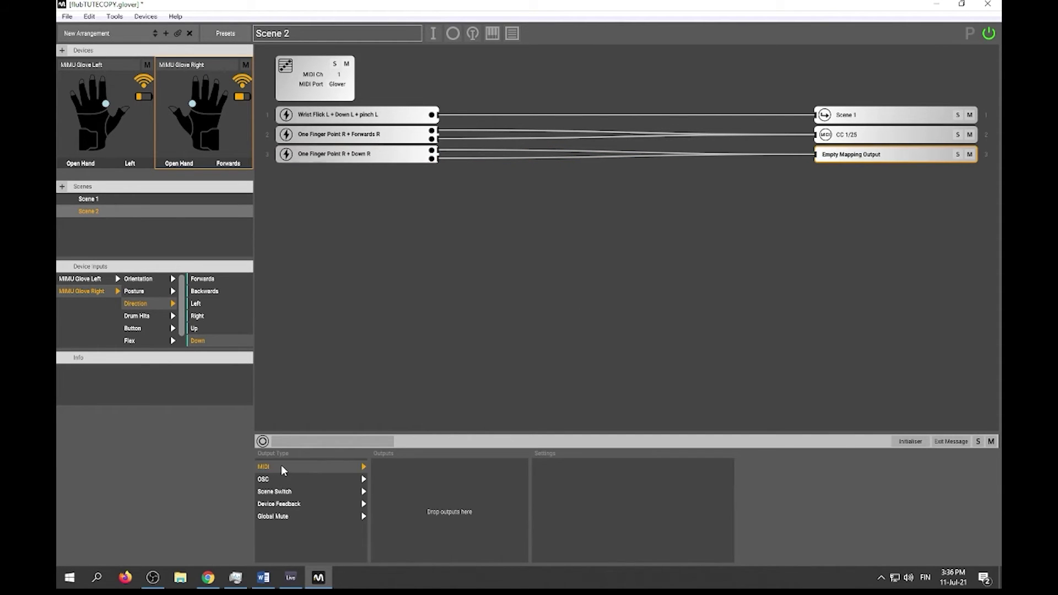
drag(396, 472, 442, 502)
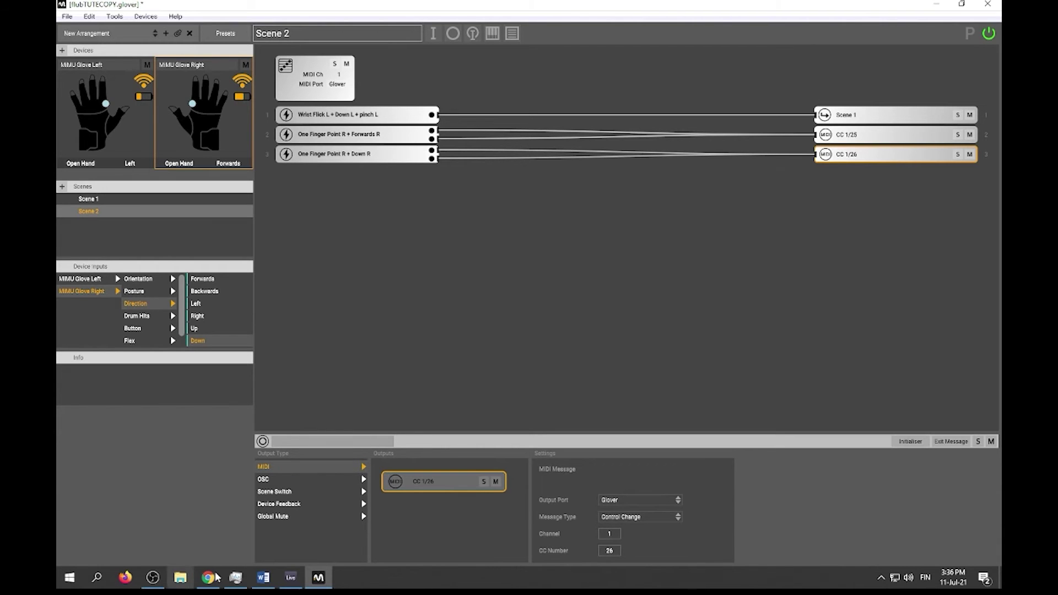
click(291, 577)
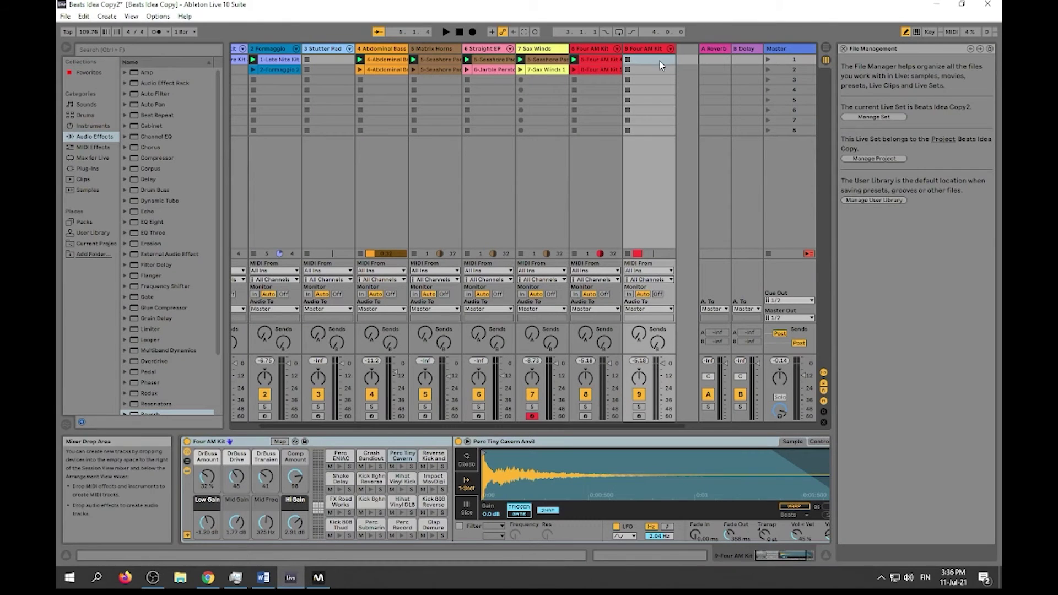
Step: Map CC 26 to the arm button of track 9, Four AM Kit, in MIDI Map Mode
click(949, 32)
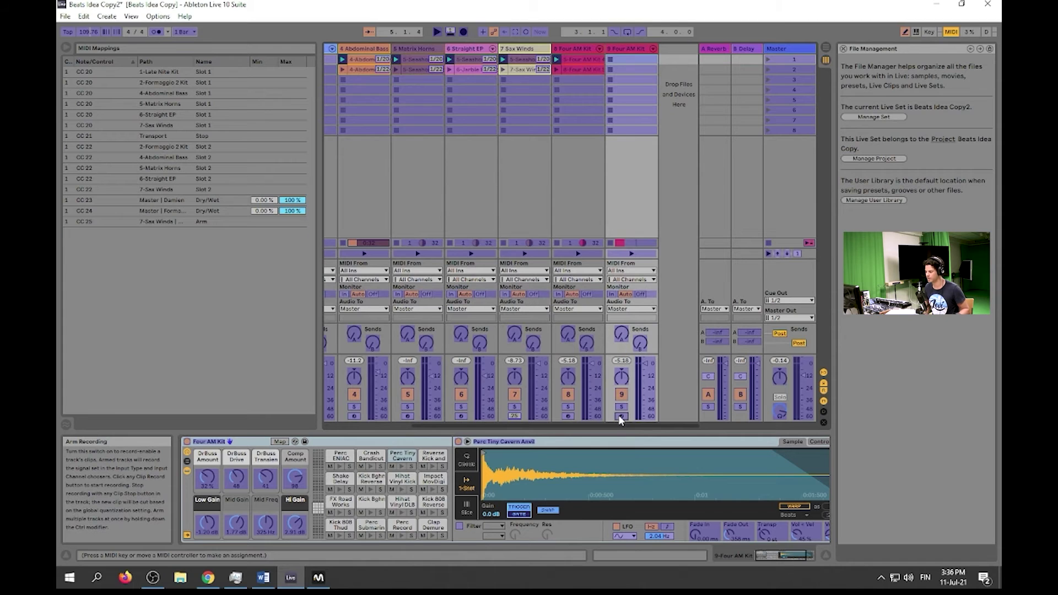
click(950, 31)
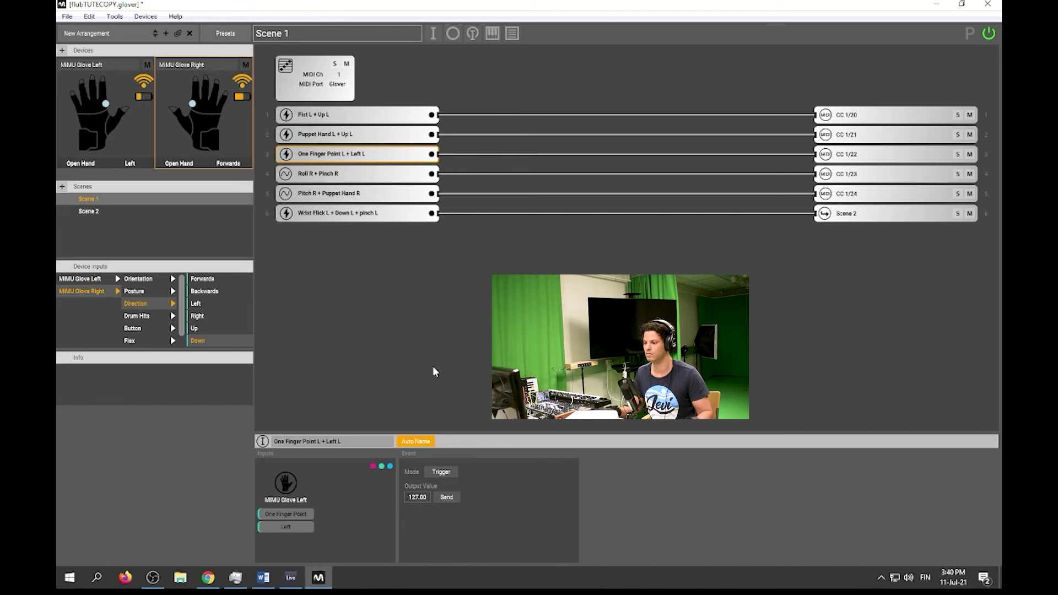
Step: Switch from Ableton Live back to MiMU Glover to review Scene 2's three mappings
click(292, 577)
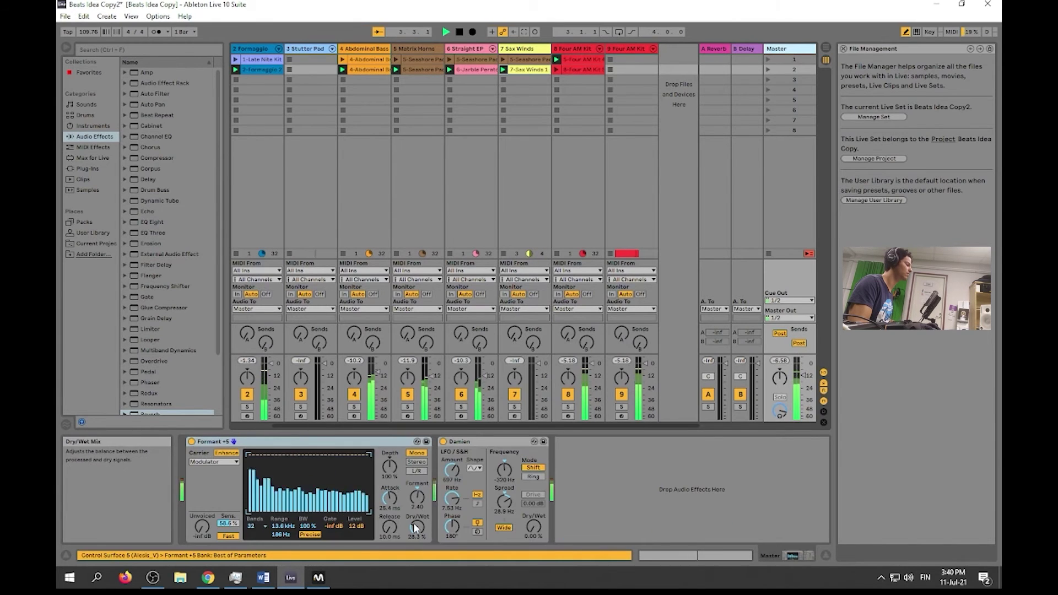
click(319, 577)
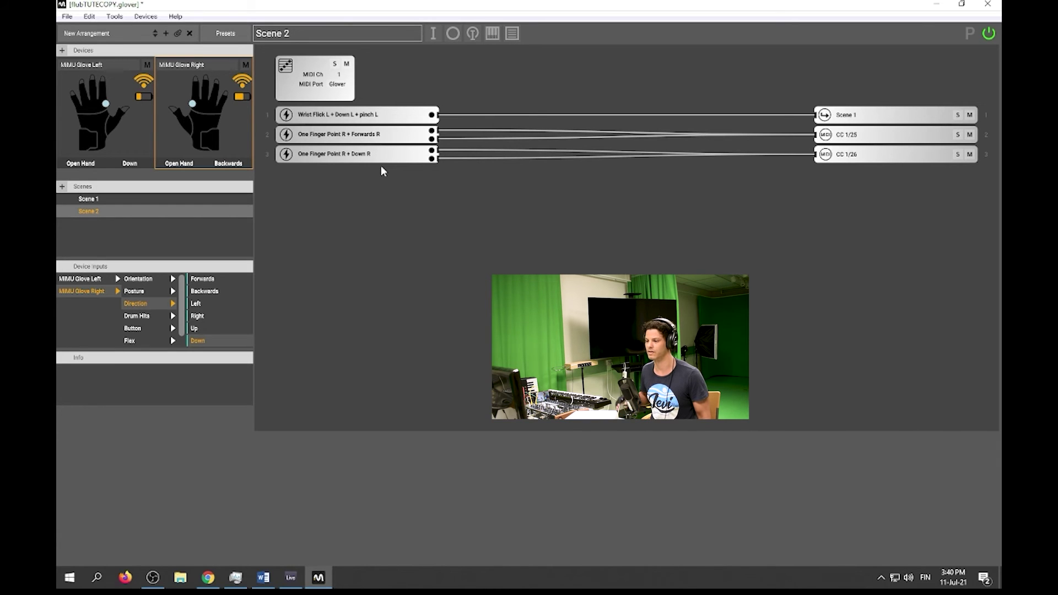
Step: Bring the Beats Idea Copy2 set forward to arm Four AM Kit during playback
click(290, 577)
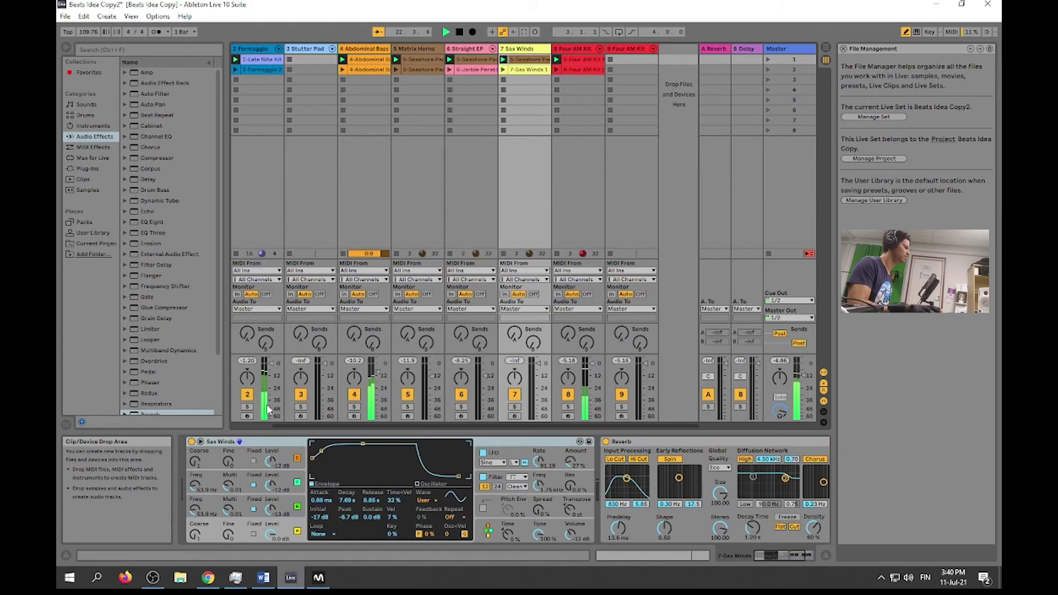